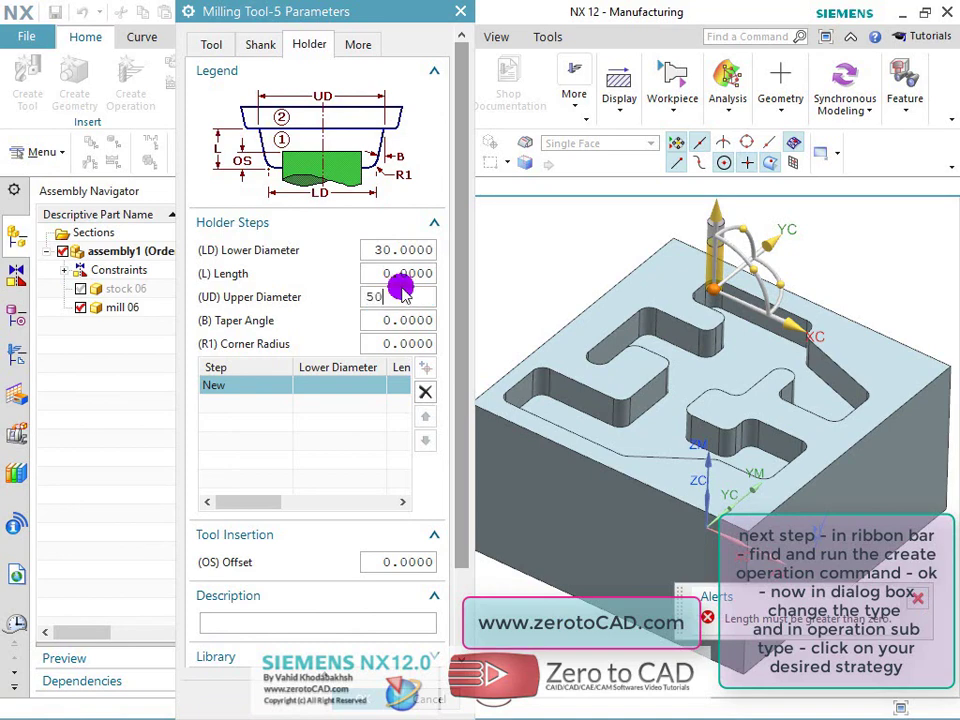
# Add a holder step with length 15 and upper diameter 50 to the milling tool, and accept the tool.
pyautogui.press('Return')
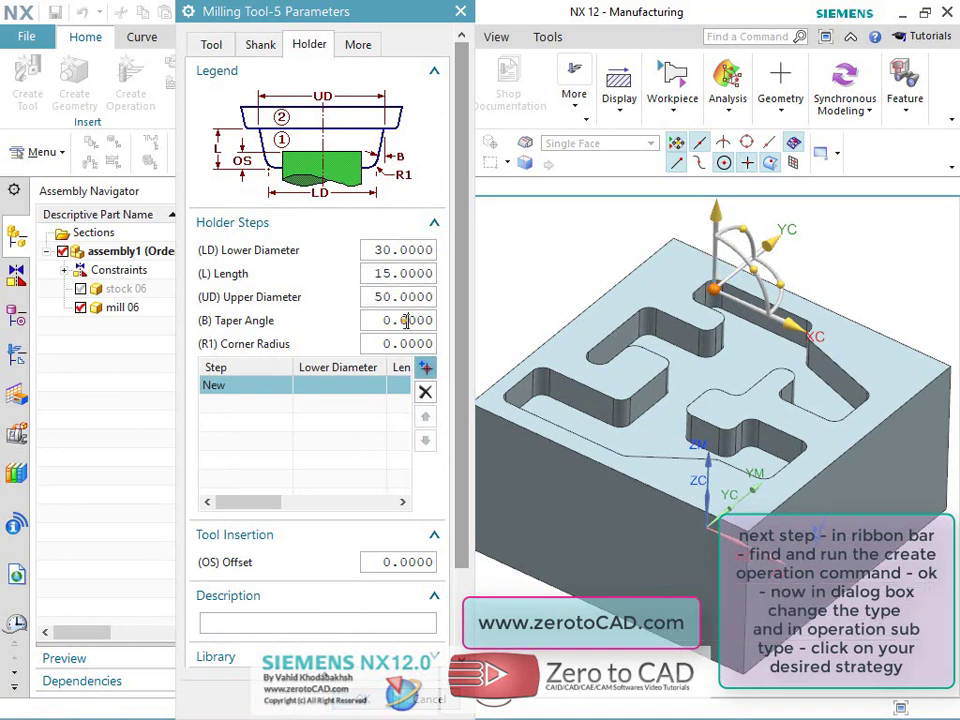
pyautogui.scroll(-3, 704, 346)
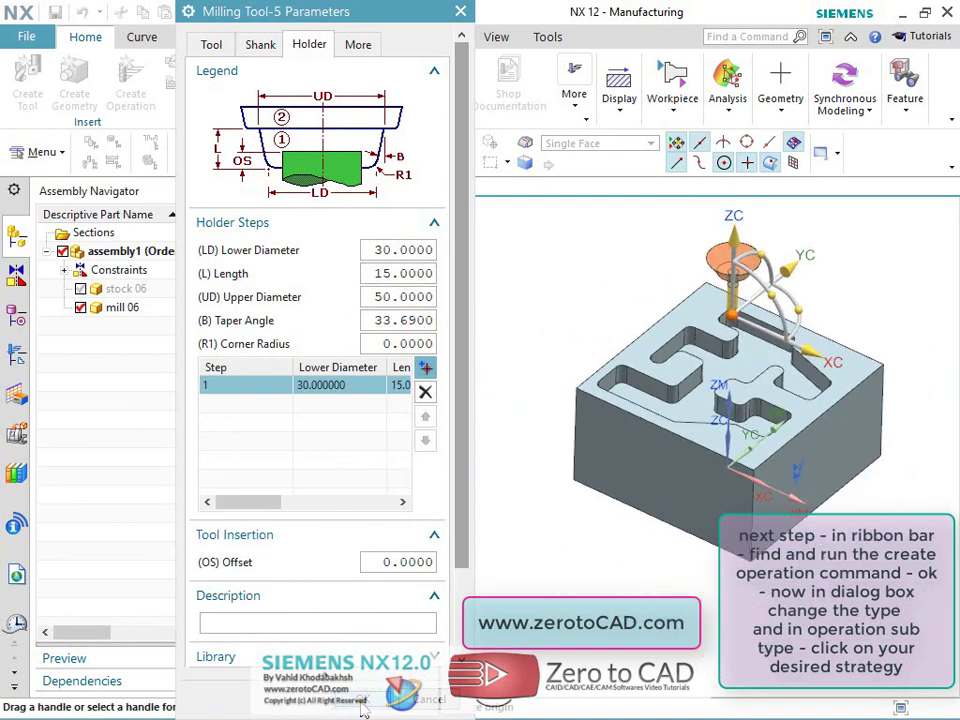
pyautogui.click(363, 704)
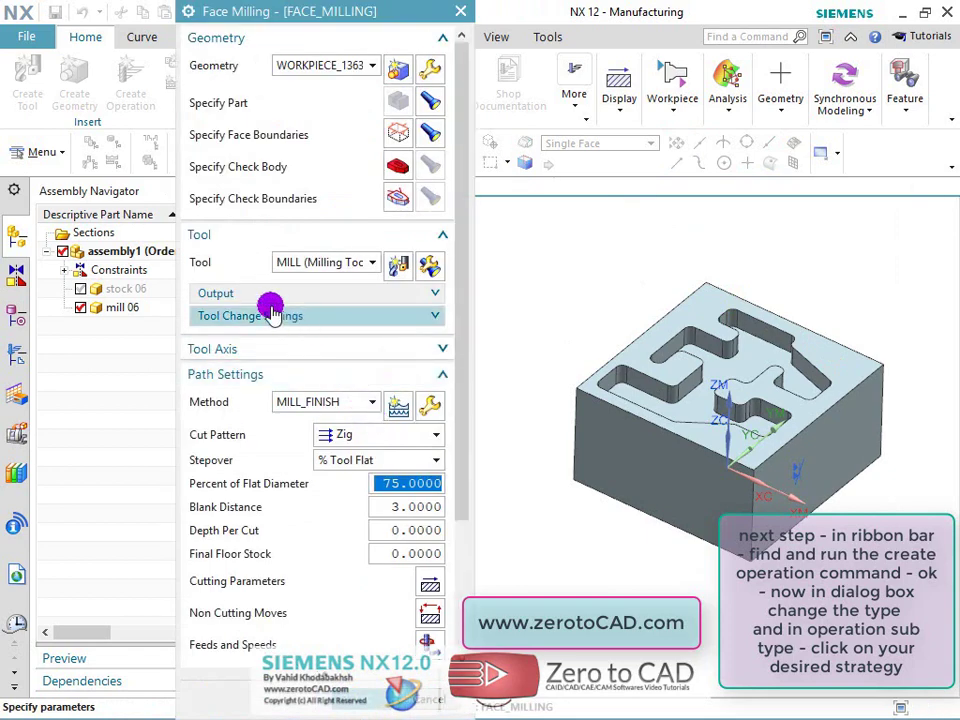
# Collapse the Tool settings of the face milling operation and expand its Tool Axis settings.
pyautogui.click(230, 236)
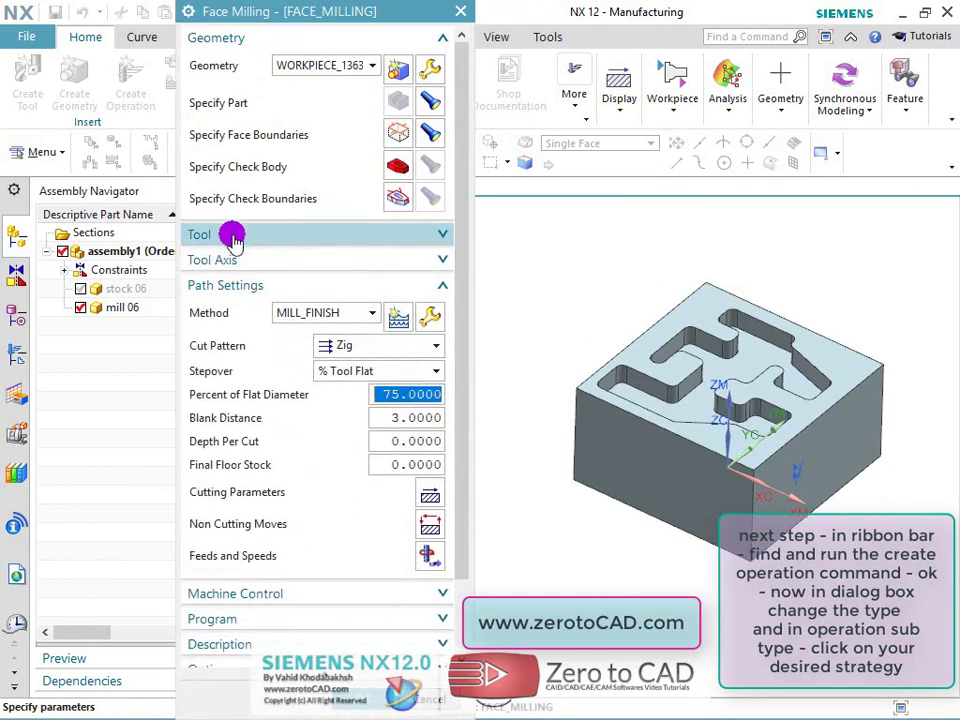
pyautogui.click(254, 260)
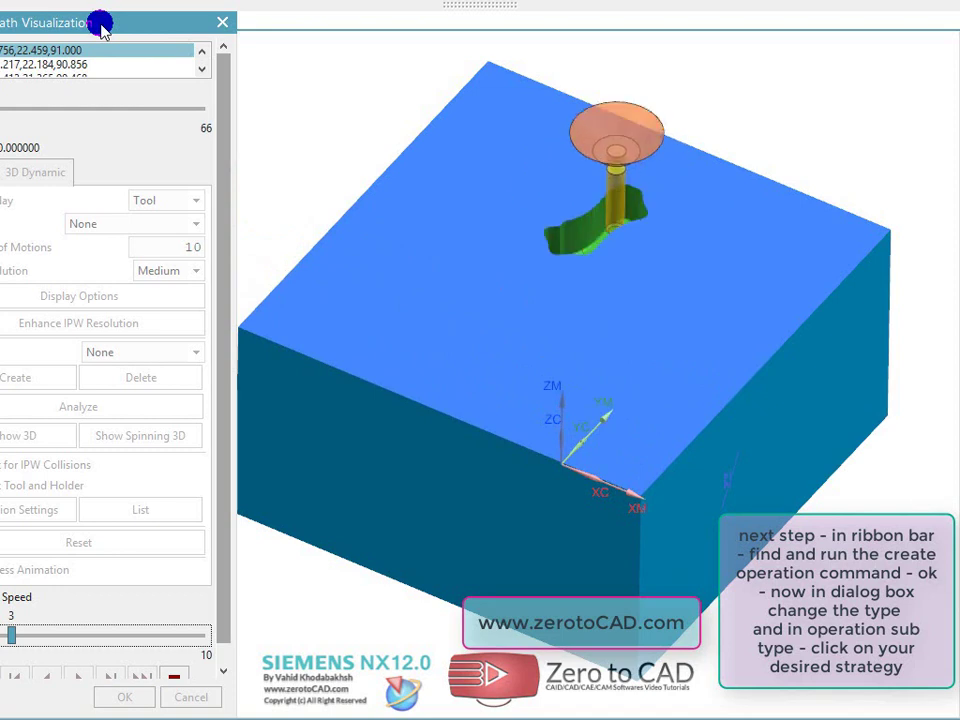
# Slow the 3D Dynamic tool path simulation to animation speed 2.
pyautogui.moveTo(97, 30); pyautogui.dragTo(160, 30)
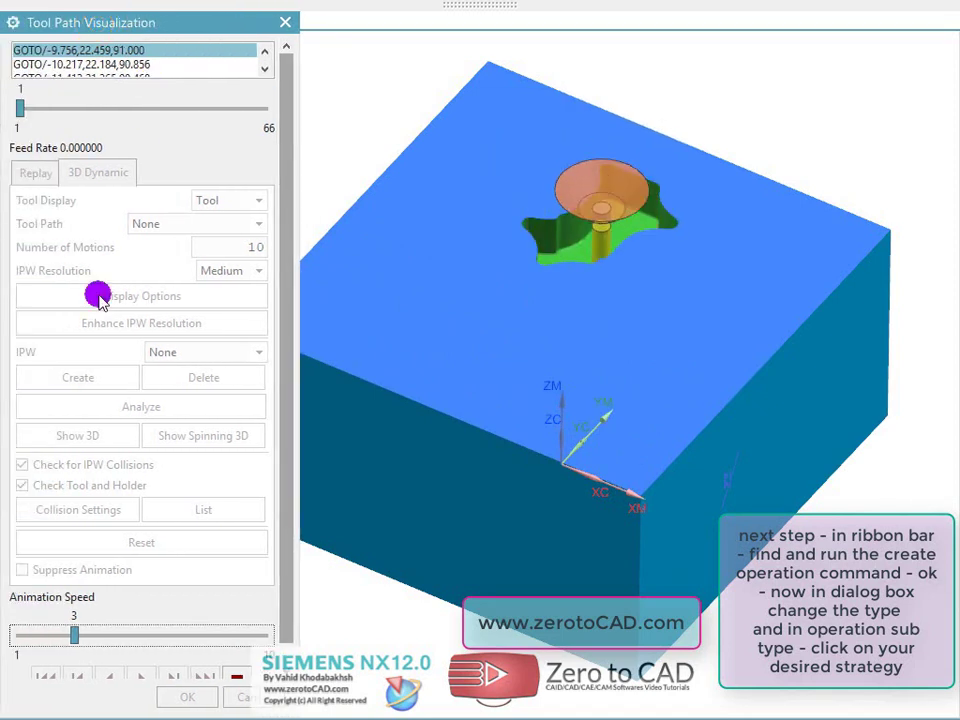
pyautogui.click(58, 636)
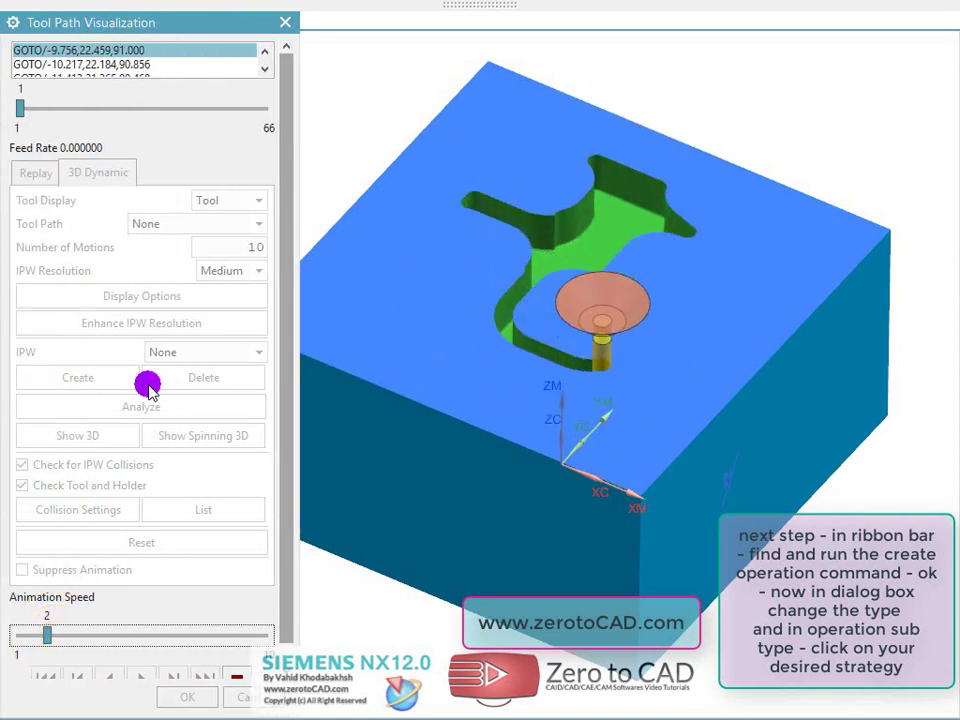
pyautogui.moveTo(172, 22); pyautogui.dragTo(90, 22)
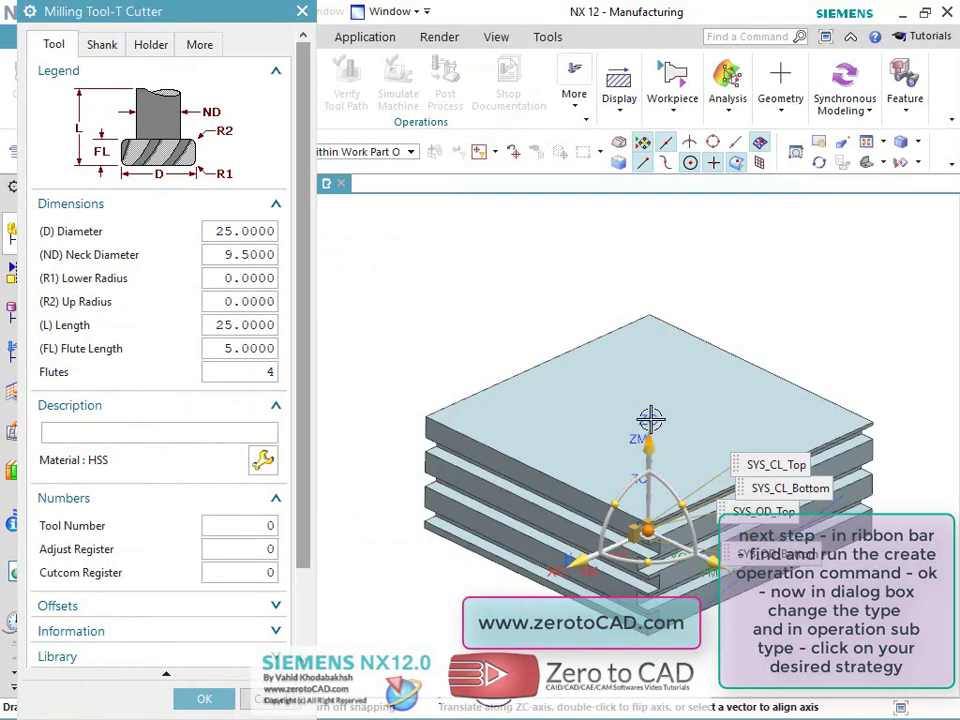
# Move the T-cutter preview upward along the ZC axis above the grooved block.
pyautogui.moveTo(650, 418); pyautogui.dragTo(647, 219)
pyautogui.scroll(4, 656, 251)
pyautogui.moveTo(673, 312); pyautogui.dragTo(534, 279)
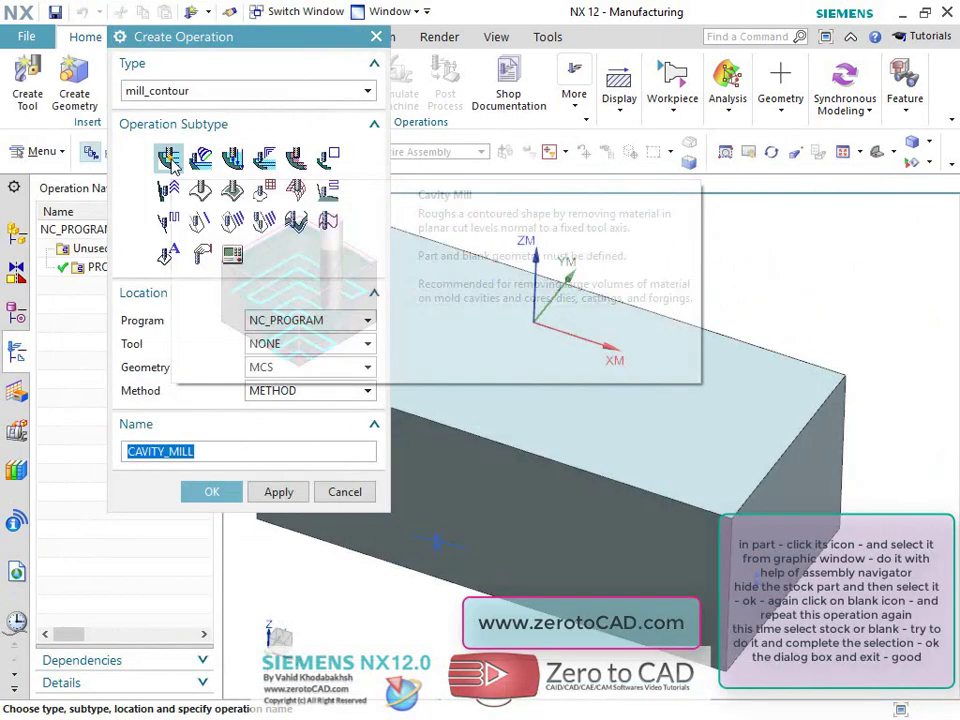
# Create a Cavity Mill operation using geometry WORKPIECE_175353 and method MILL_ROUGH.
pyautogui.click(165, 160)
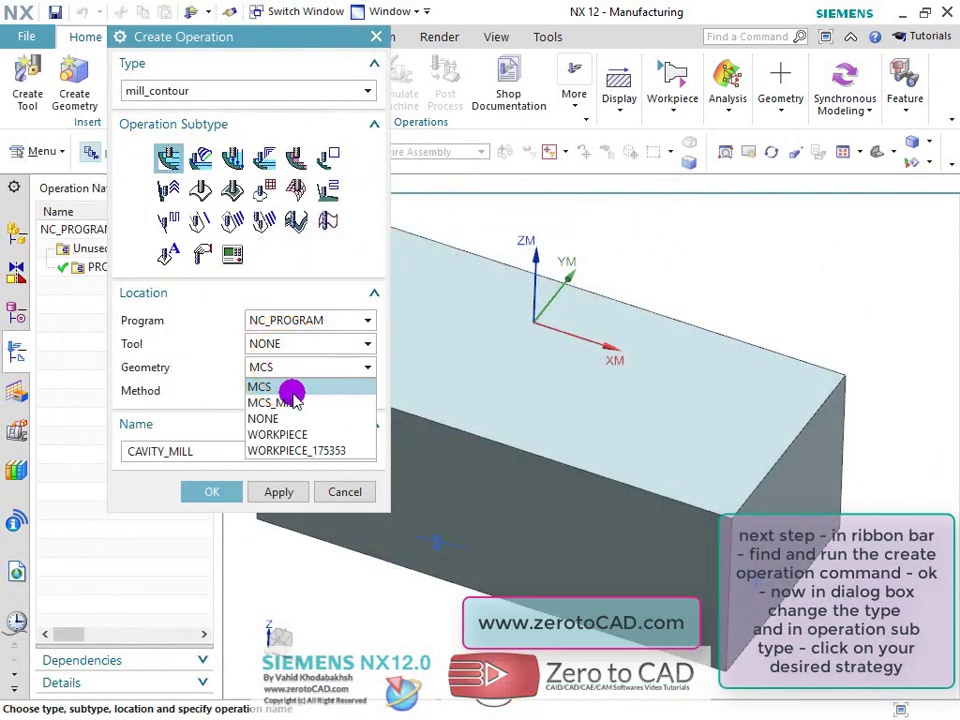
pyautogui.click(307, 451)
pyautogui.click(283, 393)
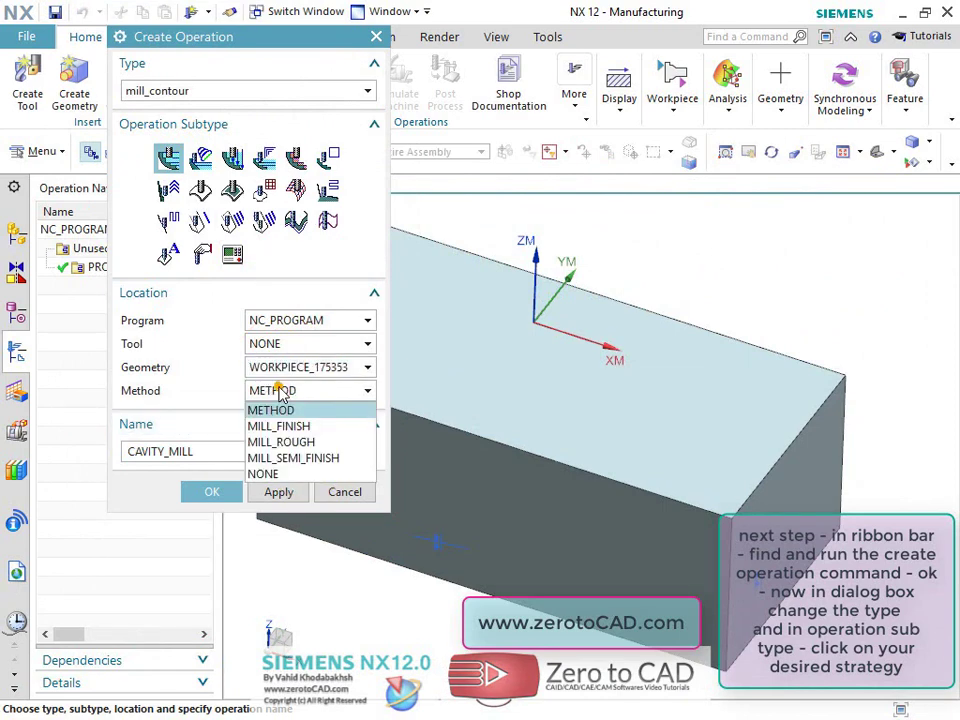
pyautogui.click(288, 442)
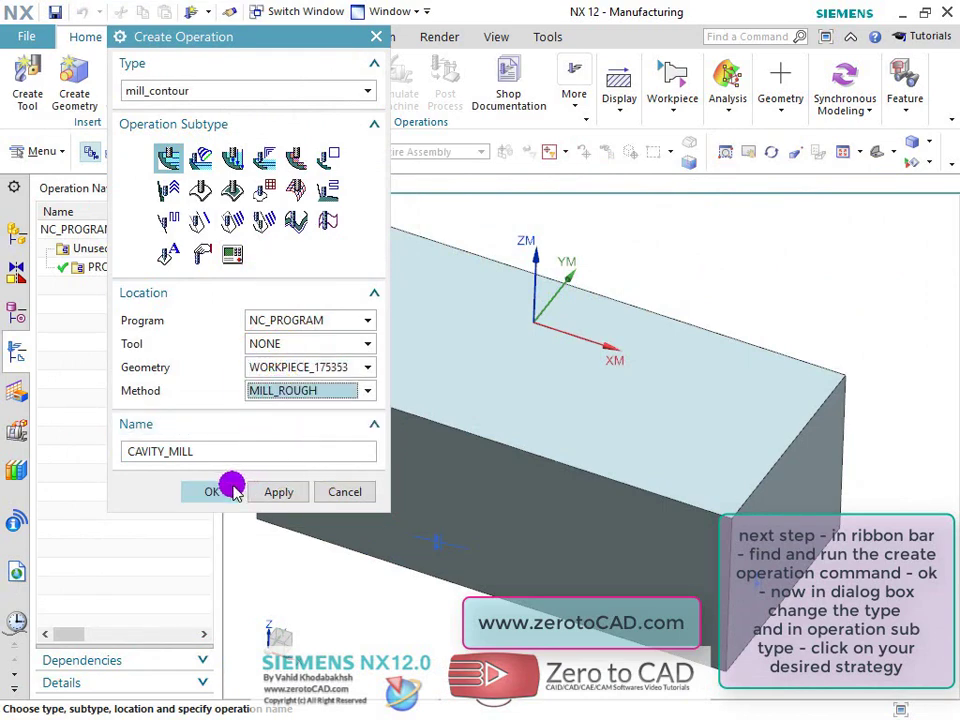
pyautogui.click(222, 490)
# Hide the solid stock block and show the pocketed part in the assembly.
pyautogui.scroll(-3, 698, 310)
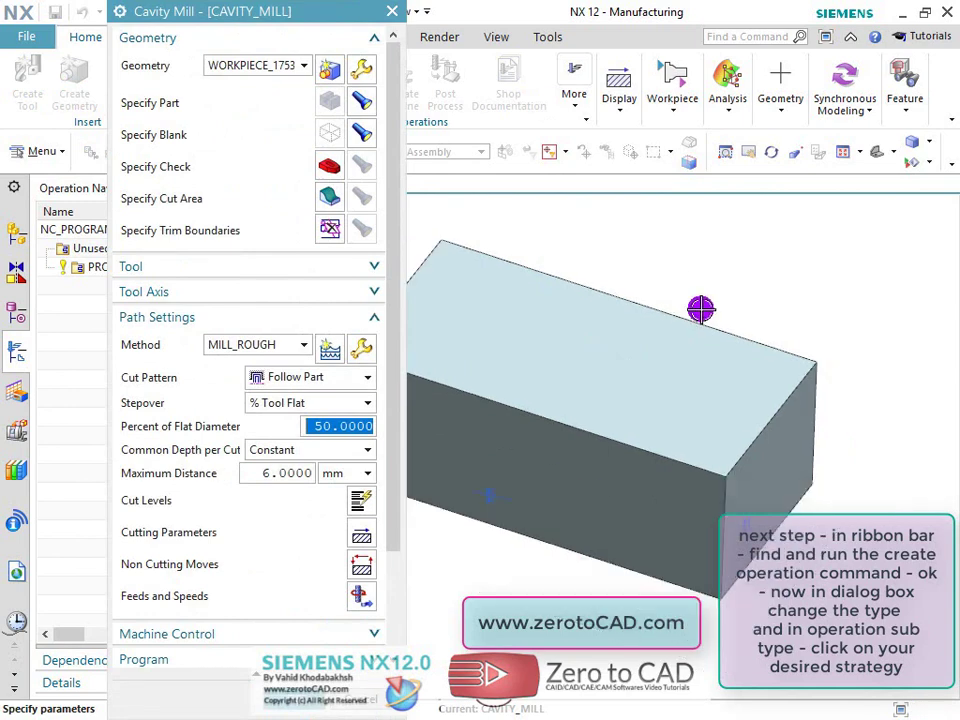
pyautogui.click(10, 232)
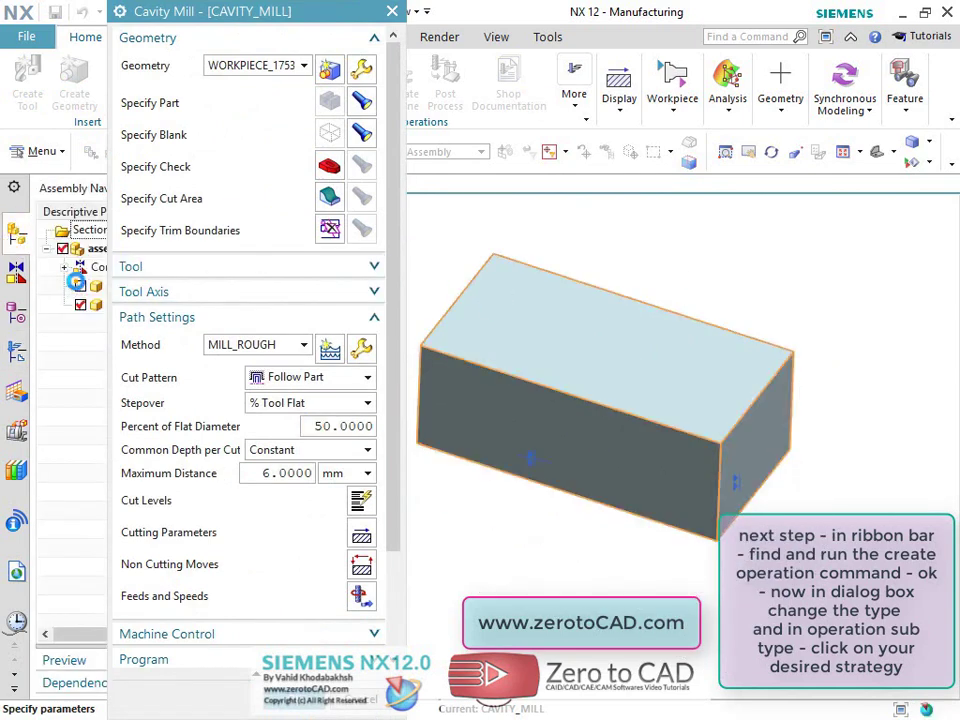
pyautogui.click(80, 304)
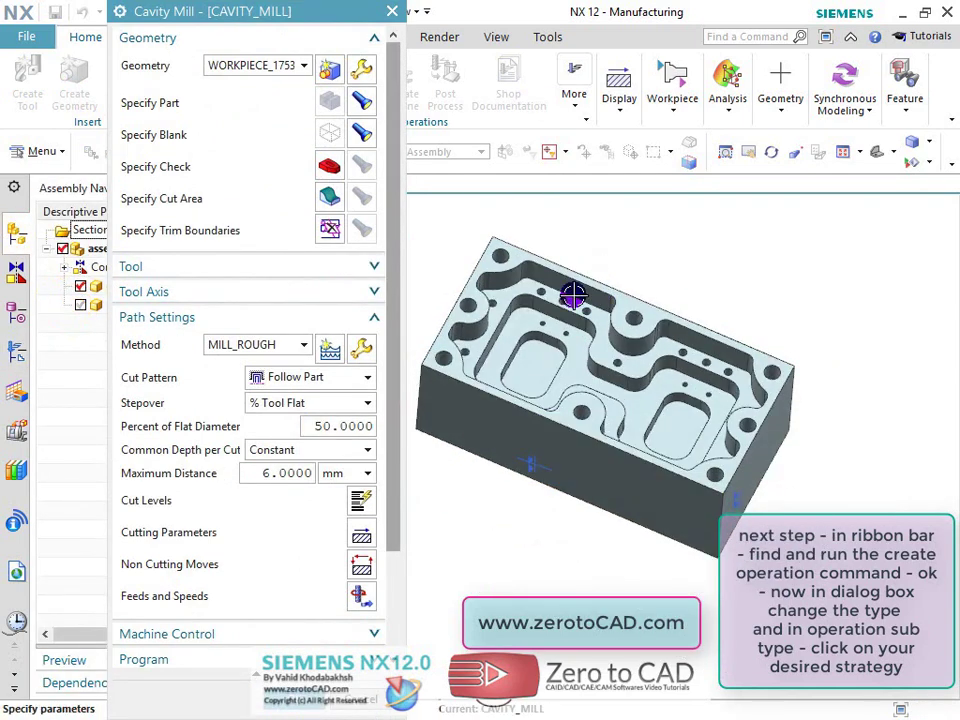
pyautogui.scroll(3, 573, 295)
pyautogui.scroll(-2, 514, 294)
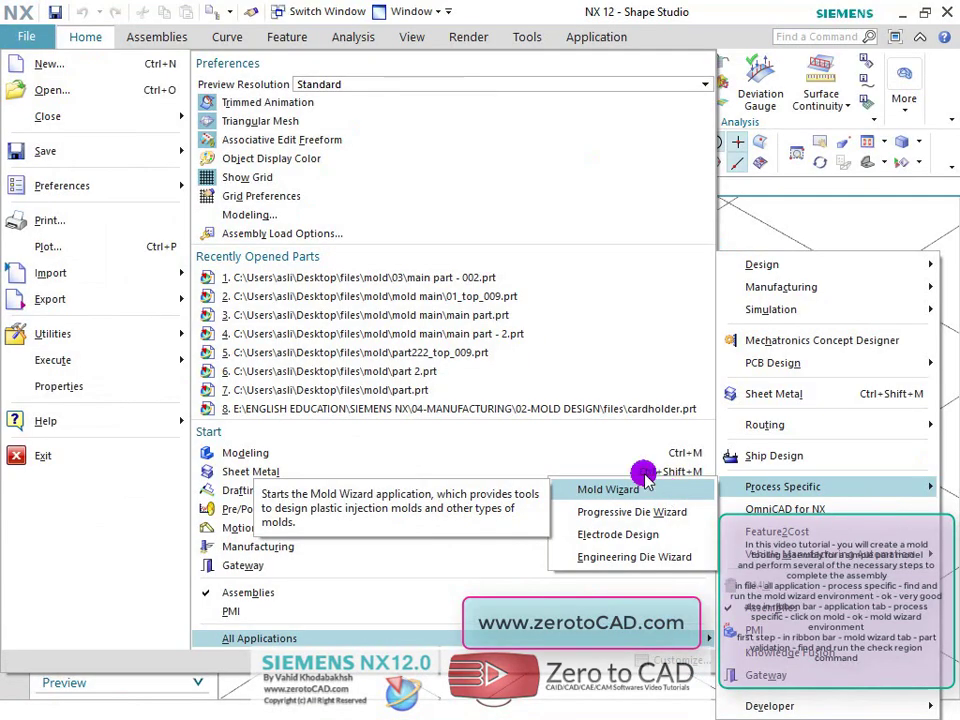
# Start the Mold Wizard application for the main part - 002 model.
pyautogui.click(152, 37)
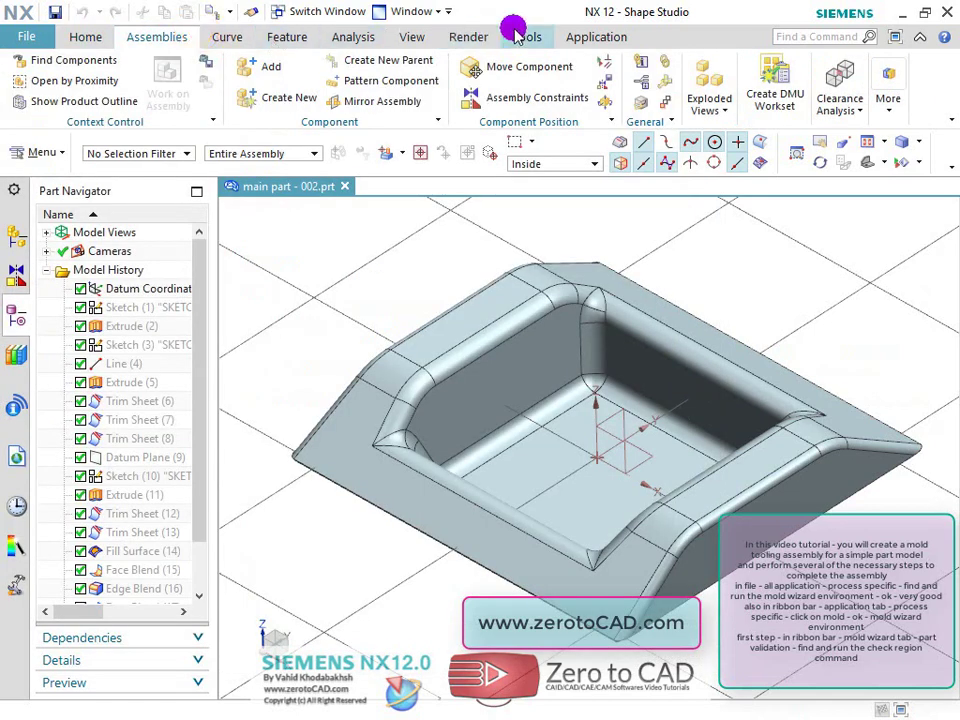
pyautogui.click(596, 37)
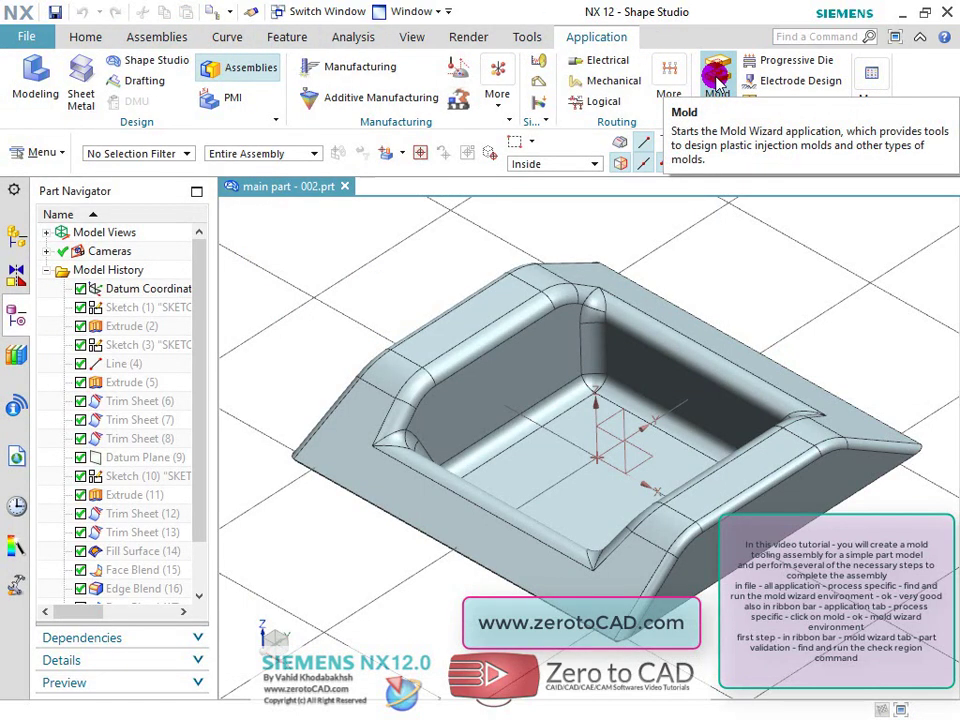
pyautogui.click(717, 80)
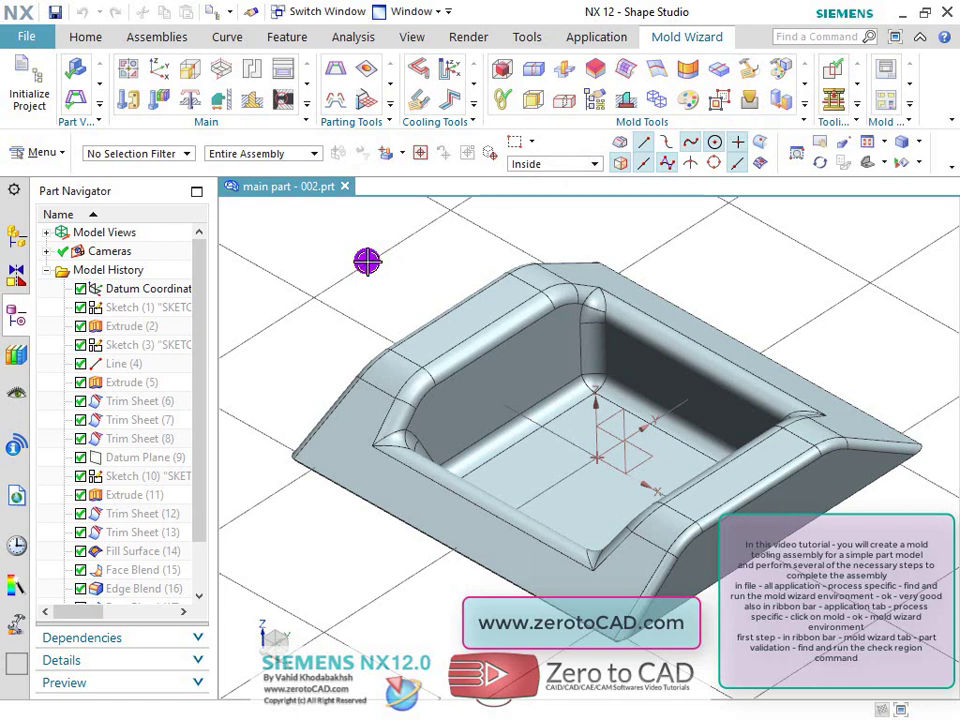
# Calculate the product body's regions with Keep Existing, color all faces using a draft angle limit of 3, and accept the region check.
pyautogui.click(78, 100)
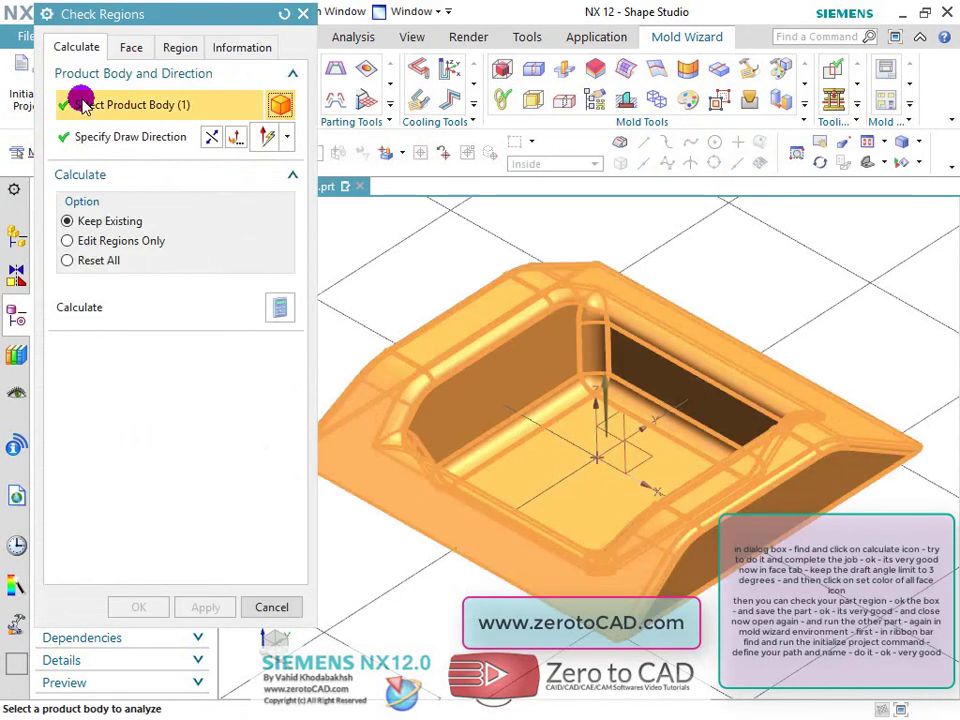
pyautogui.click(279, 311)
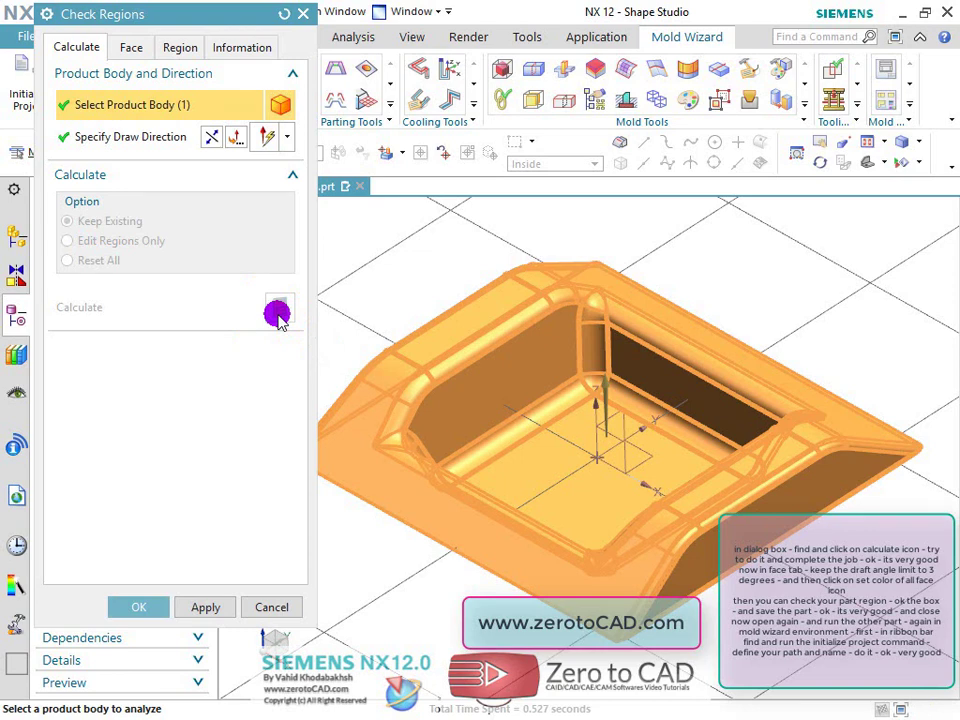
pyautogui.click(133, 48)
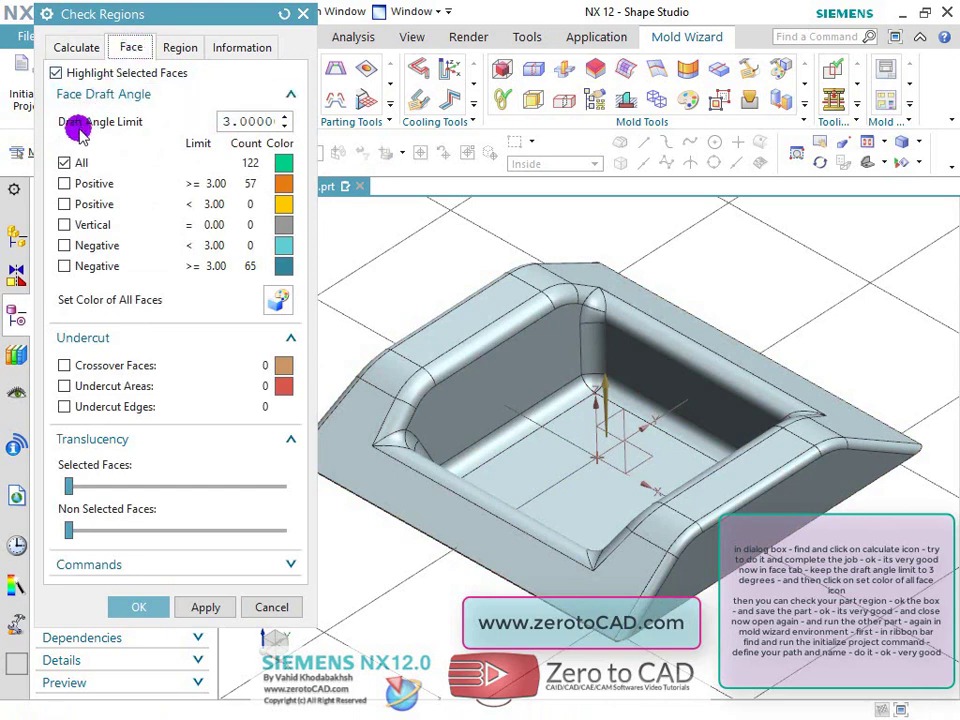
pyautogui.click(220, 121)
pyautogui.click(234, 120)
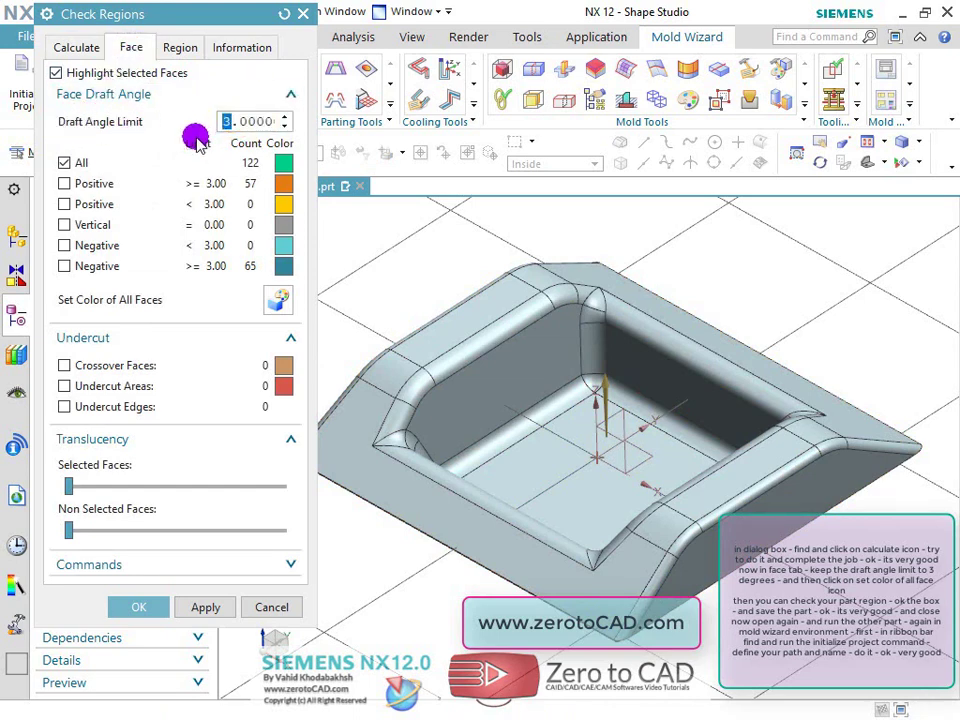
pyautogui.click(278, 299)
pyautogui.moveTo(492, 280); pyautogui.dragTo(454, 122, button='middle')
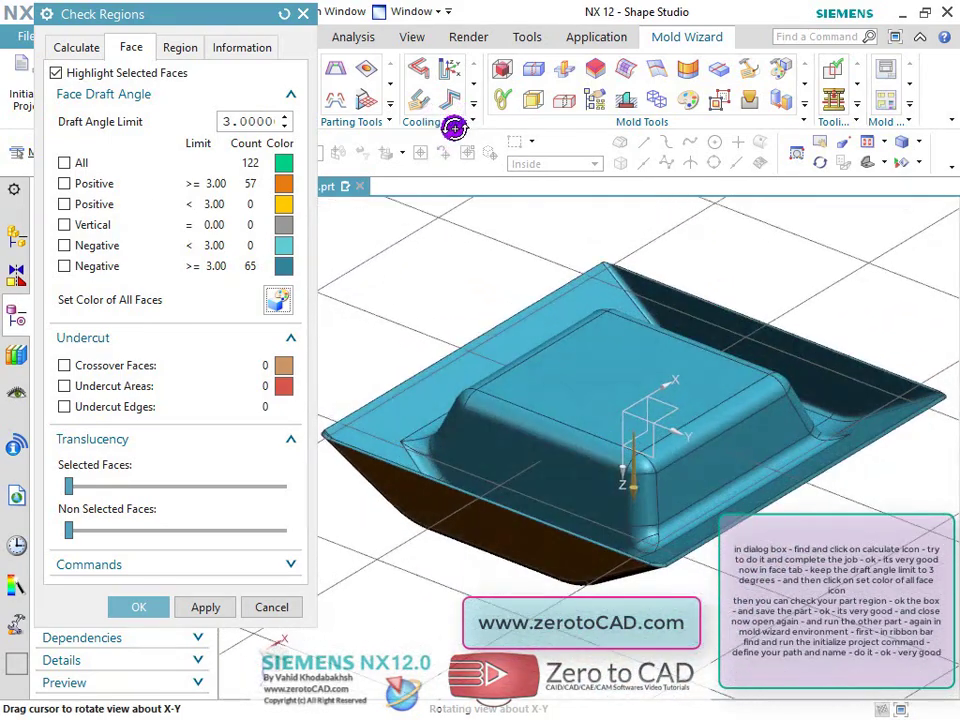
pyautogui.moveTo(493, 242); pyautogui.dragTo(105, 460, button='middle')
pyautogui.click(145, 609)
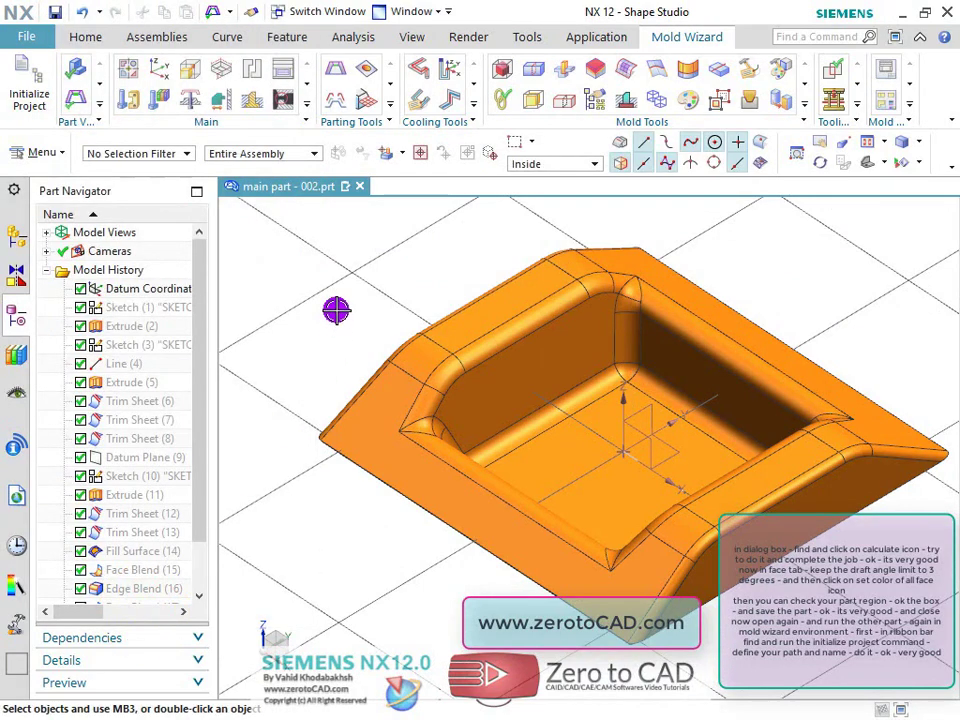
pyautogui.moveTo(336, 310); pyautogui.dragTo(361, 293, button='middle')
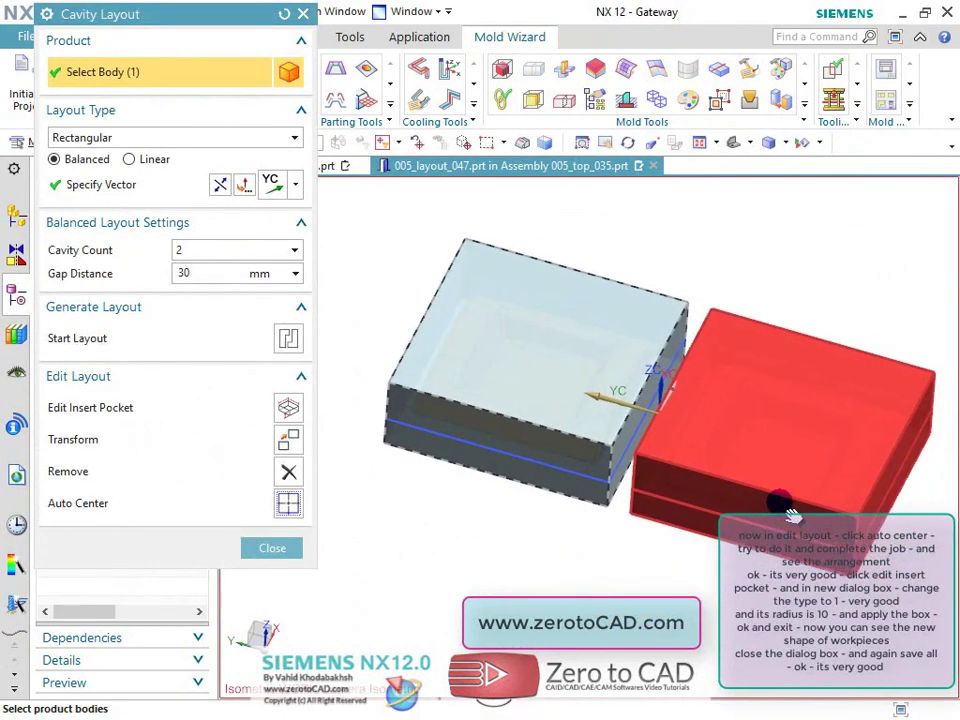
# Add an insert pocket of type 1 with R 15 to the two-cavity layout.
pyautogui.click(278, 408)
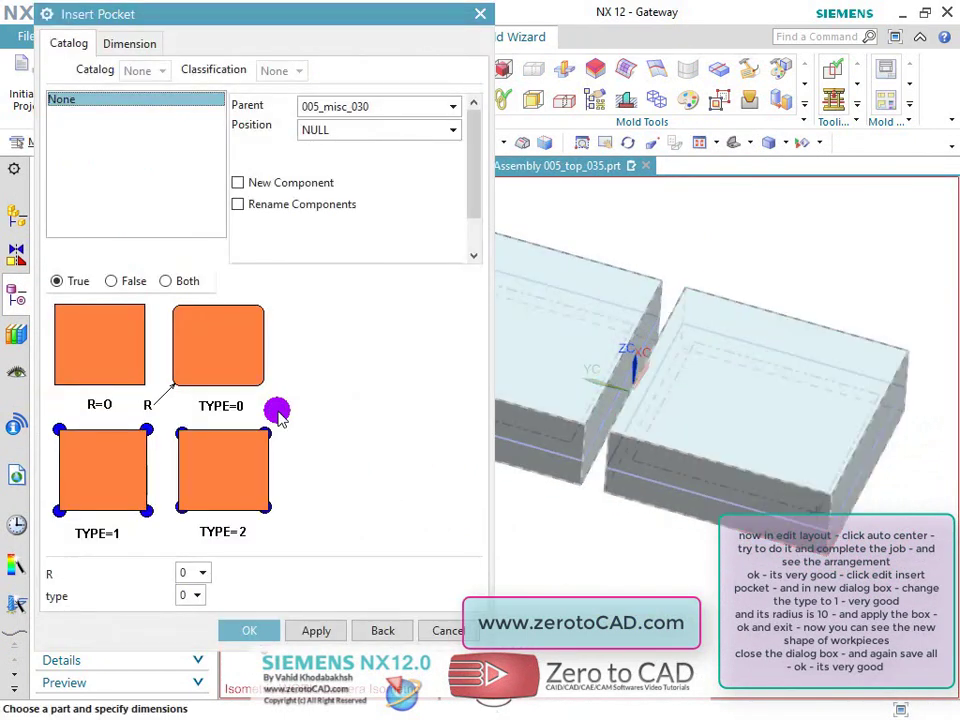
pyautogui.click(200, 596)
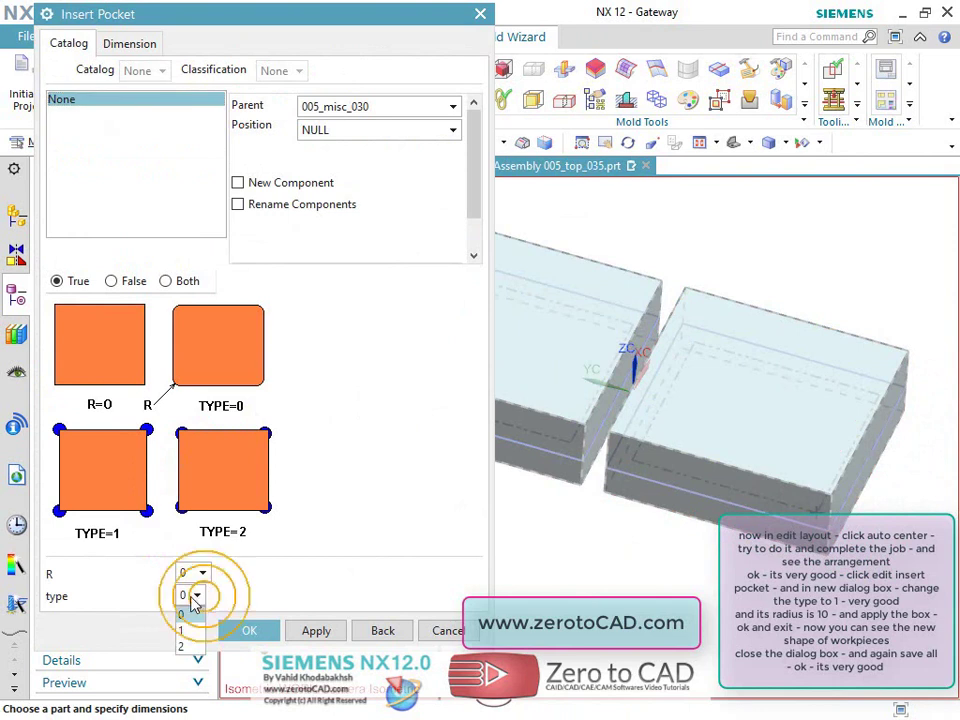
pyautogui.click(186, 630)
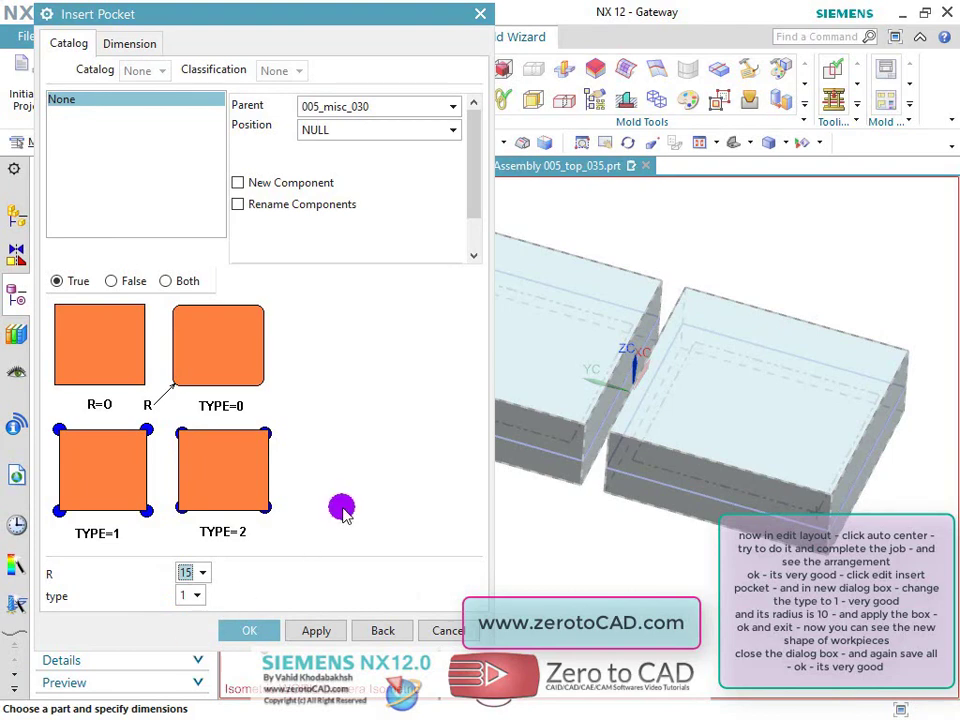
pyautogui.click(316, 630)
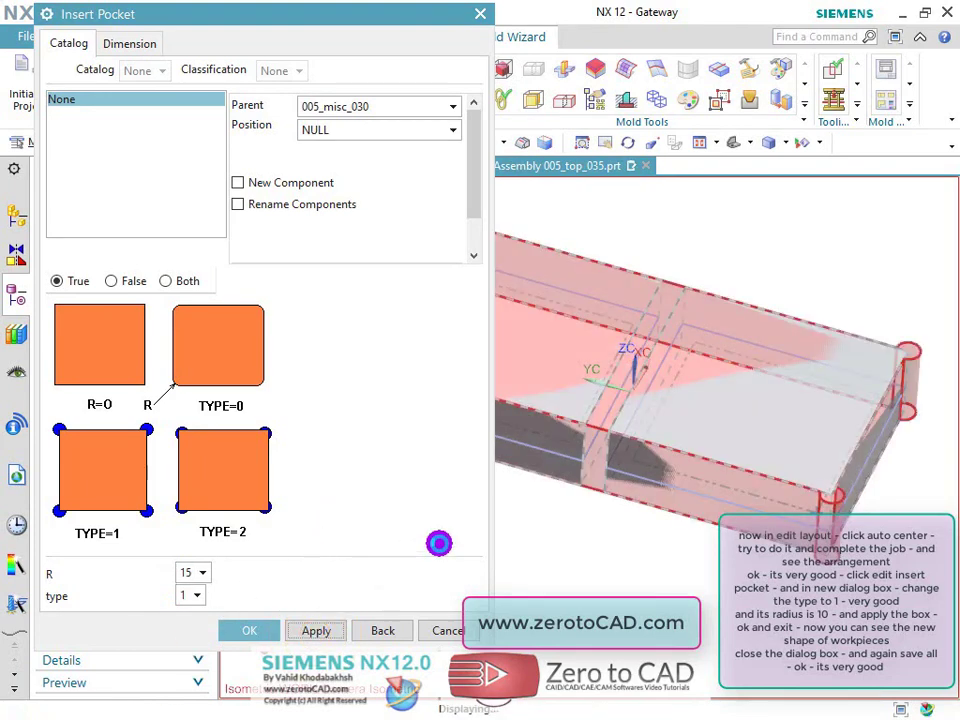
pyautogui.click(252, 630)
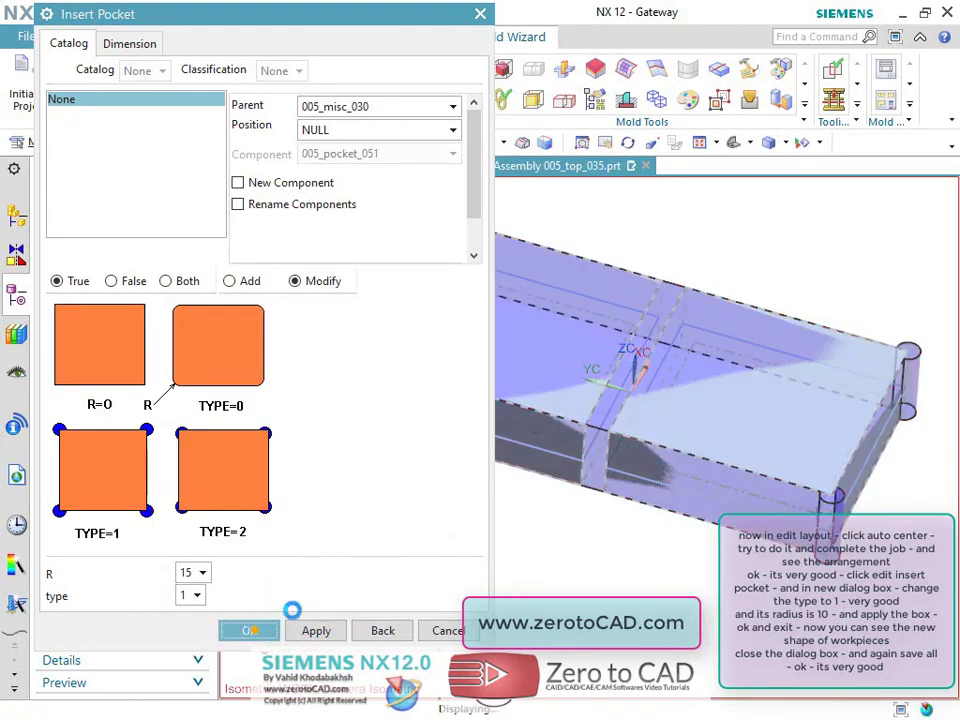
pyautogui.moveTo(566, 294)
pyautogui.mouseDown(button='middle')
pyautogui.moveTo(559, 336)
pyautogui.moveTo(563, 306)
pyautogui.mouseUp(button='middle')
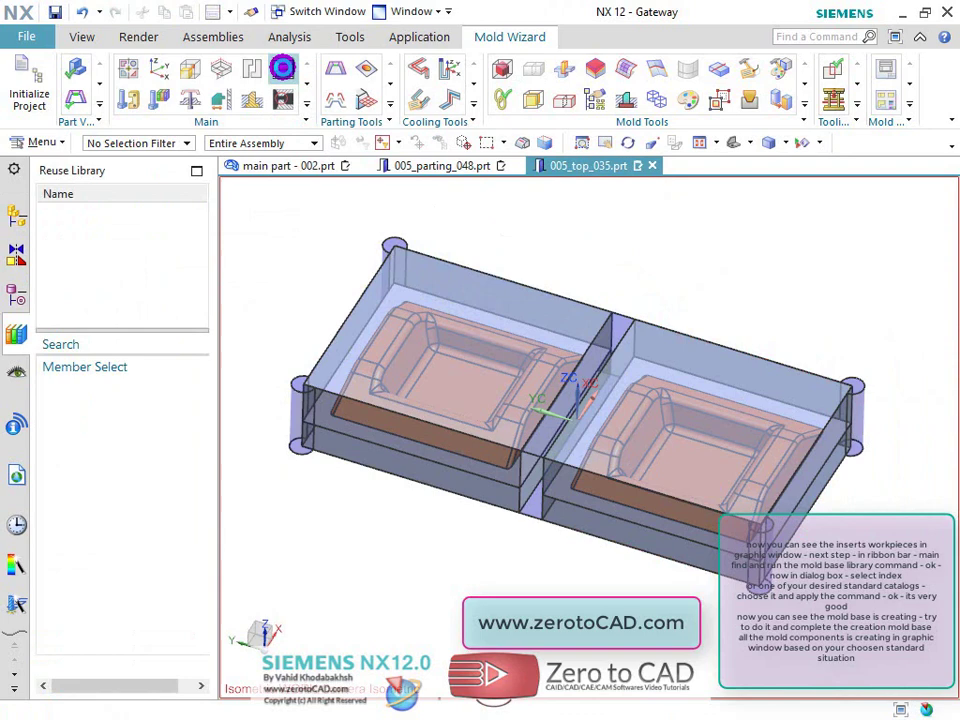
# Add the 2A mold base with index 4570 from the Mold Base Library to the two-cavity insert layout.
pyautogui.click(279, 67)
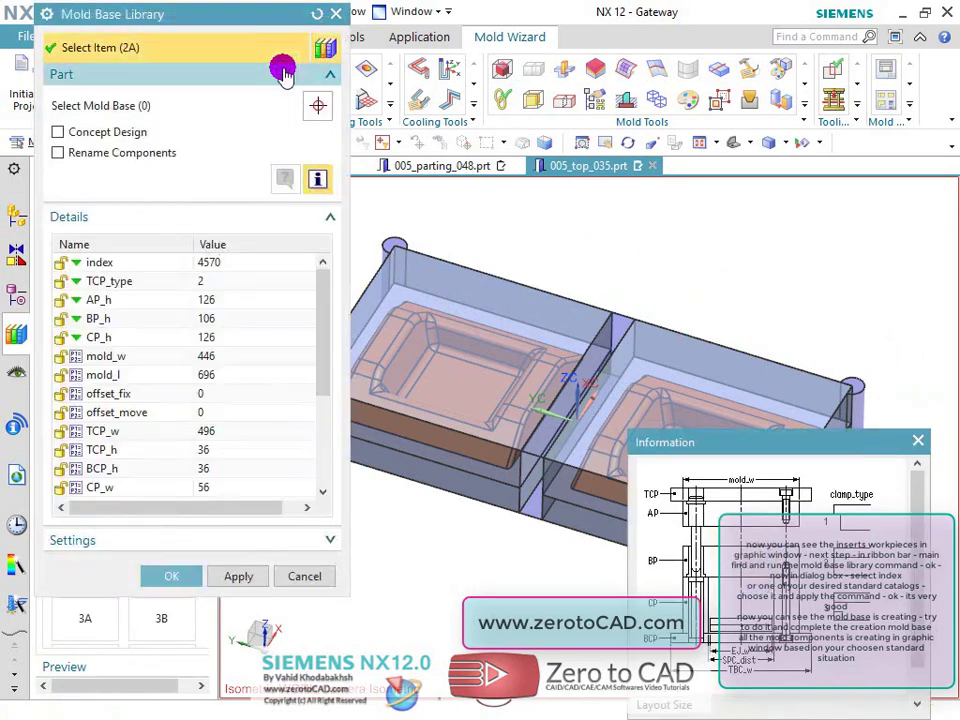
pyautogui.scroll(3, 597, 264)
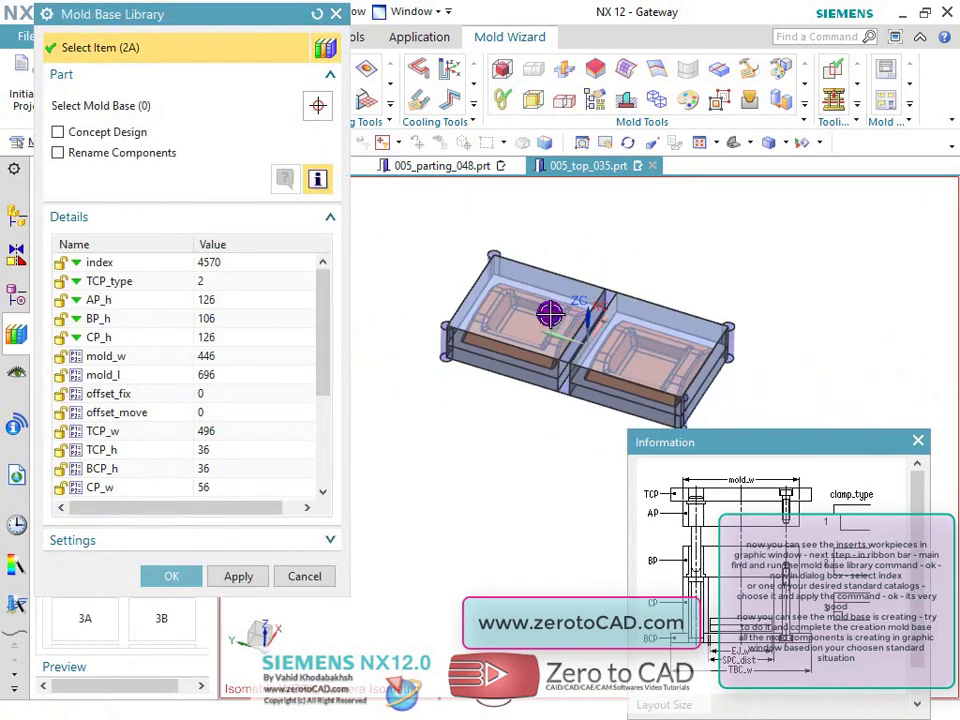
pyautogui.scroll(-3, 550, 315)
pyautogui.click(120, 268)
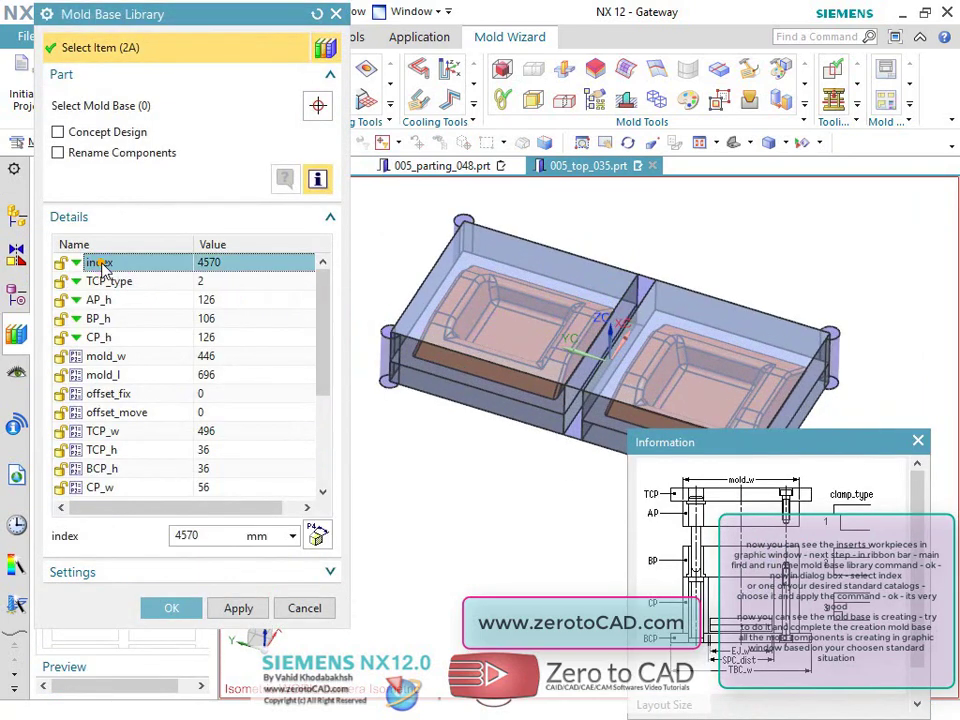
pyautogui.click(229, 607)
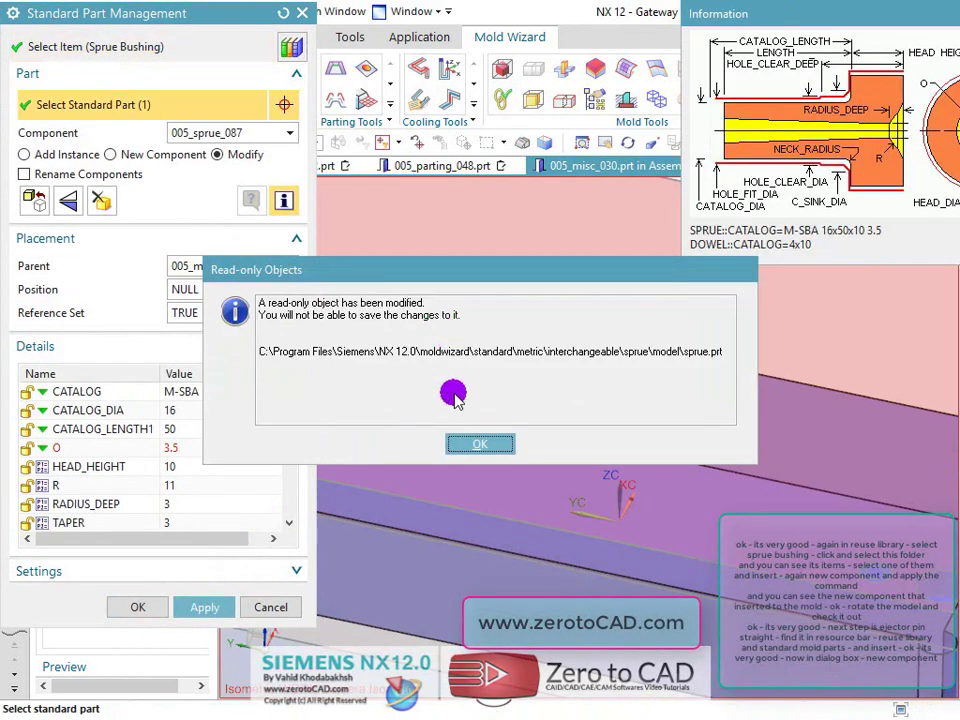
# Acknowledge the read-only objects notice and finish inserting the M-SBA sprue bushing in the mold.
pyautogui.click(469, 445)
pyautogui.scroll(-5, 543, 332)
pyautogui.moveTo(542, 336)
pyautogui.mouseDown(button='middle')
pyautogui.moveTo(600, 400)
pyautogui.moveTo(574, 360)
pyautogui.moveTo(579, 330)
pyautogui.moveTo(541, 355)
pyautogui.moveTo(560, 330)
pyautogui.mouseUp(button='middle')
pyautogui.scroll(8, 604, 332)
pyautogui.scroll(-4, 600, 345)
pyautogui.click(138, 607)
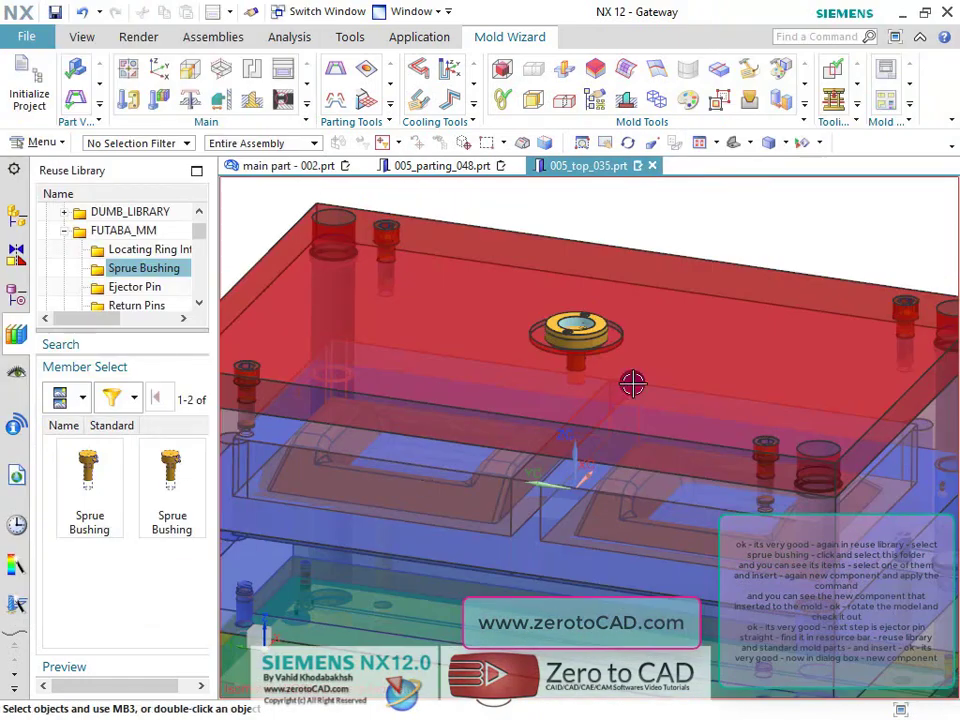
# Start inserting an Ejector Pin Straight [EJ, EH, EQ, EA] from the FUTABA_MM standard parts into the mold.
pyautogui.scroll(-4, 632, 383)
pyautogui.scroll(5, 602, 386)
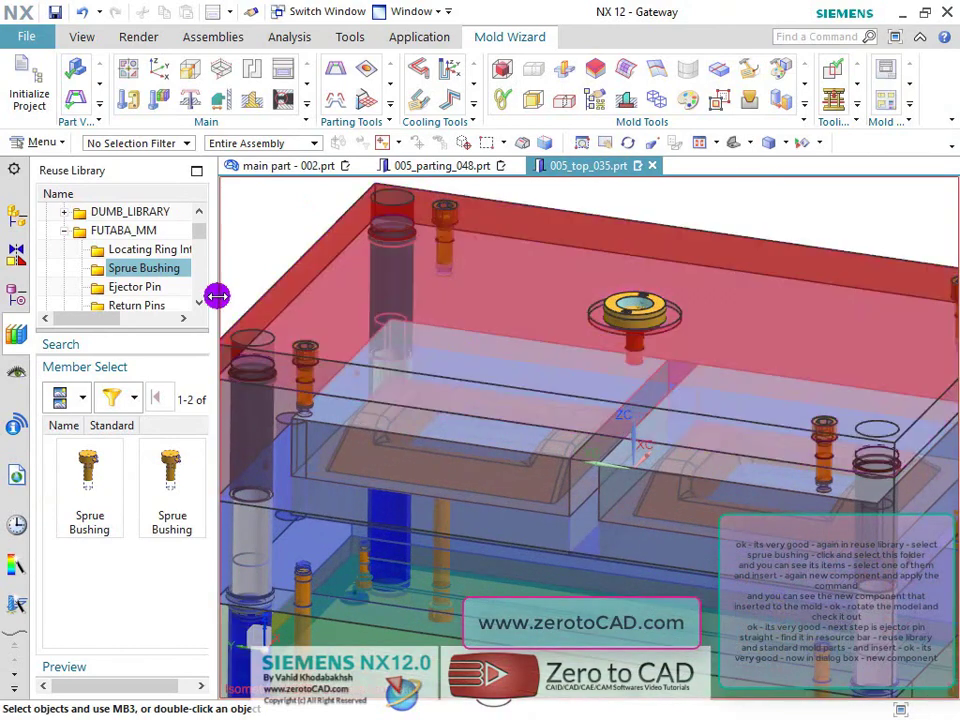
pyautogui.click(137, 286)
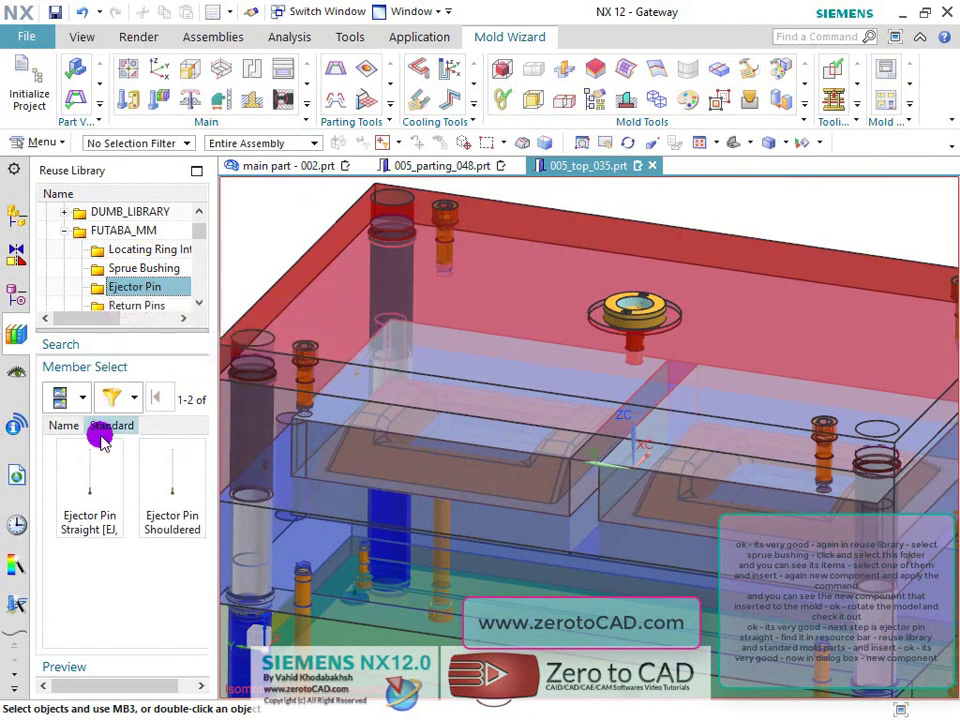
pyautogui.click(88, 470)
pyautogui.rightClick(90, 476)
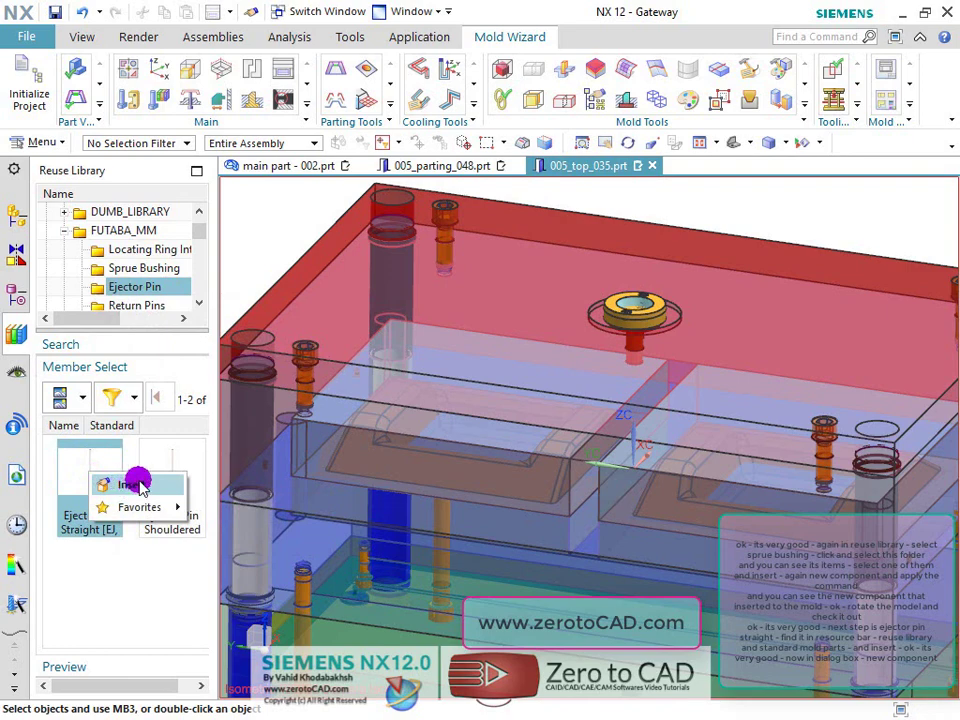
pyautogui.click(133, 485)
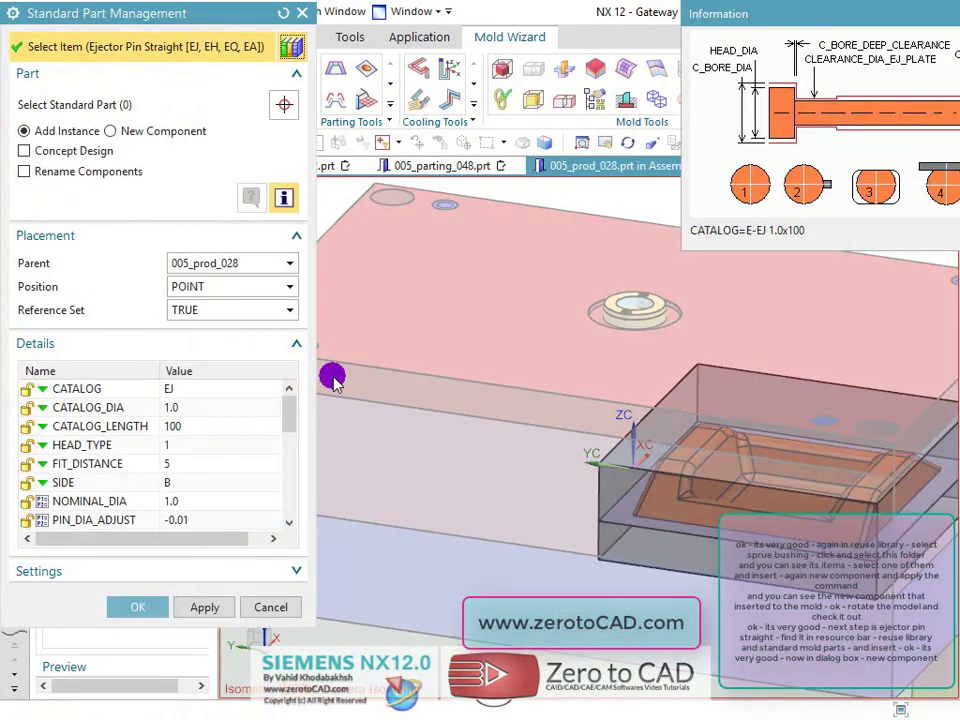
pyautogui.scroll(-5, 586, 341)
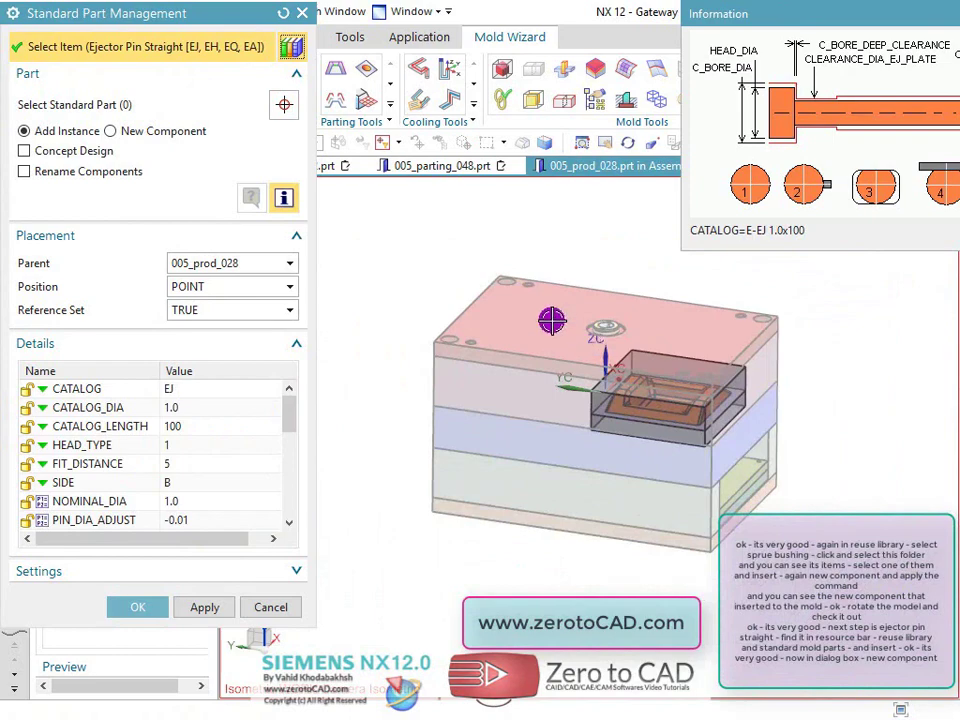
pyautogui.scroll(2, 557, 274)
pyautogui.scroll(-3, 606, 306)
pyautogui.scroll(4, 602, 296)
pyautogui.moveTo(602, 296); pyautogui.dragTo(579, 289, button='middle')
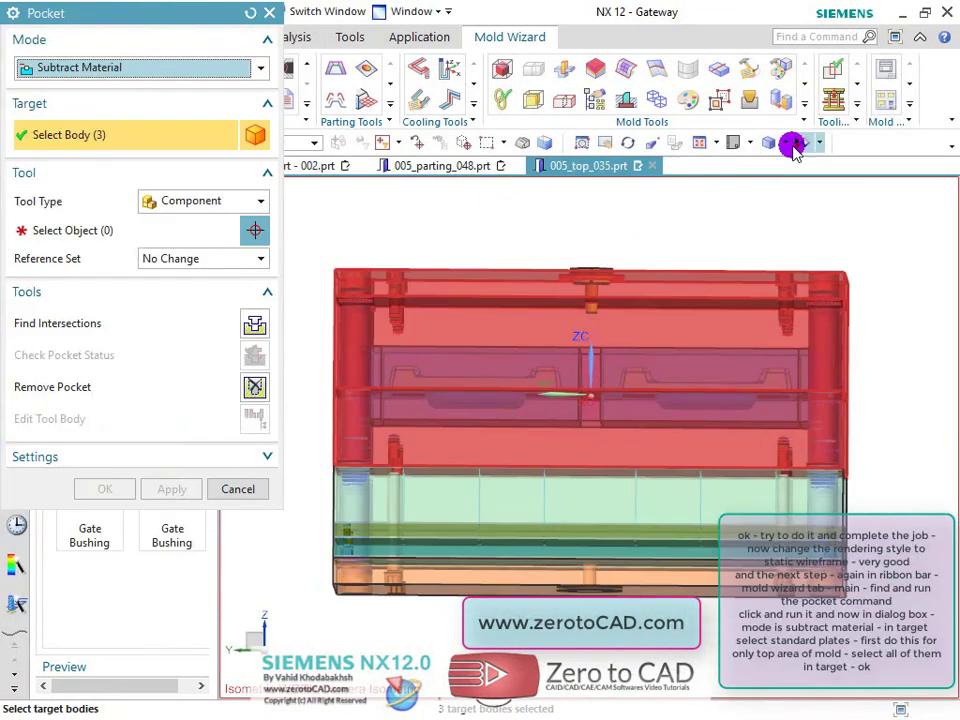
# Switch the rendering to Static Wireframe and add the upper and lower bodies of one cavity insert to the pocket targets.
pyautogui.click(787, 143)
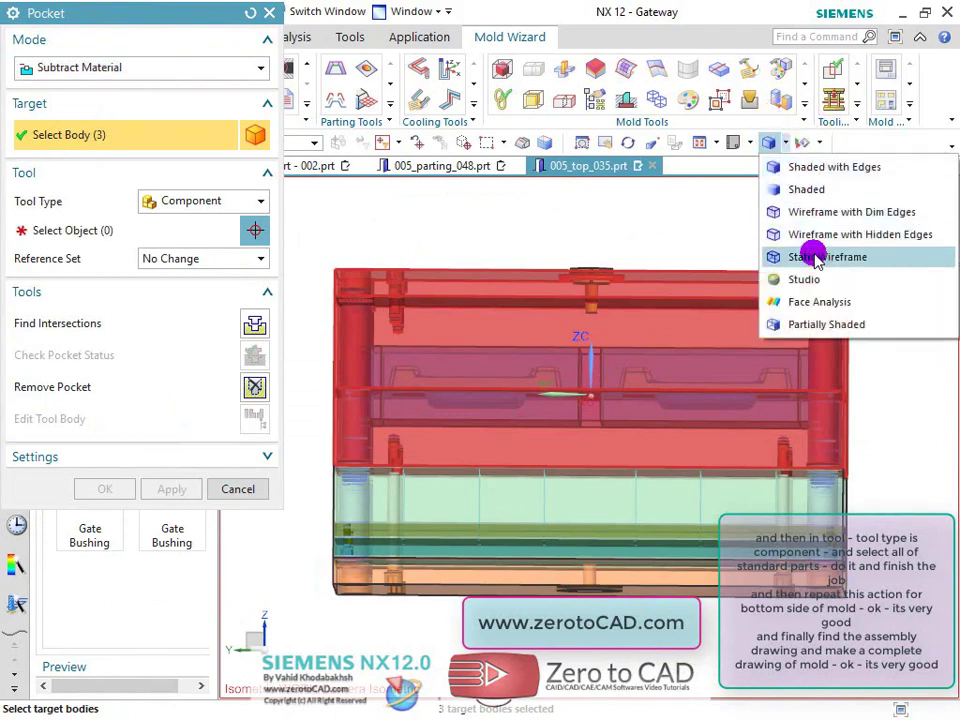
pyautogui.click(817, 257)
pyautogui.click(750, 366)
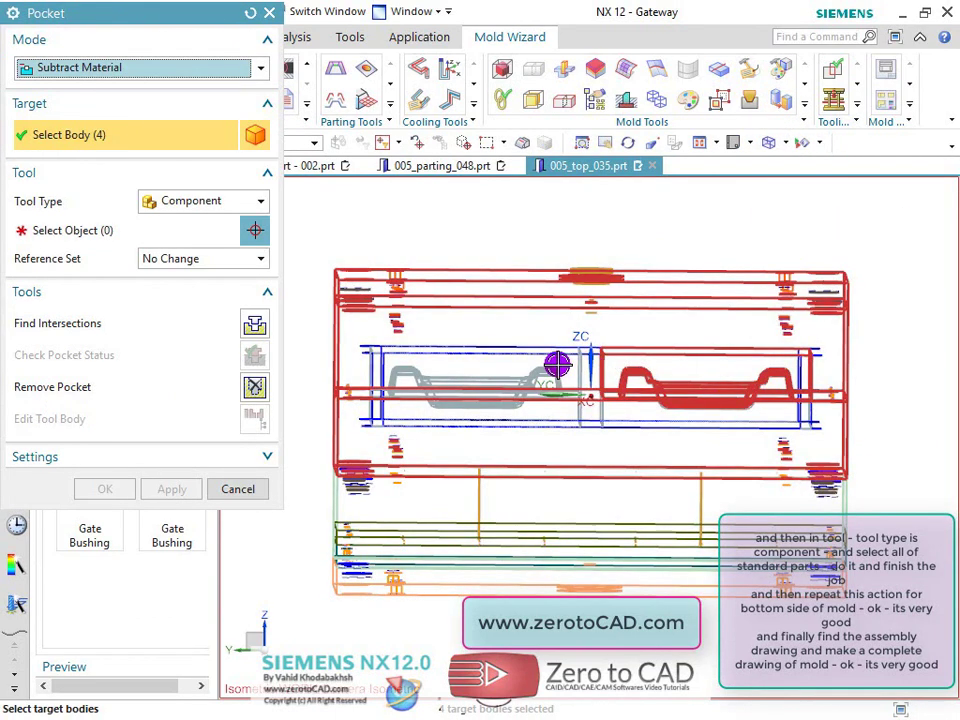
pyautogui.click(690, 421)
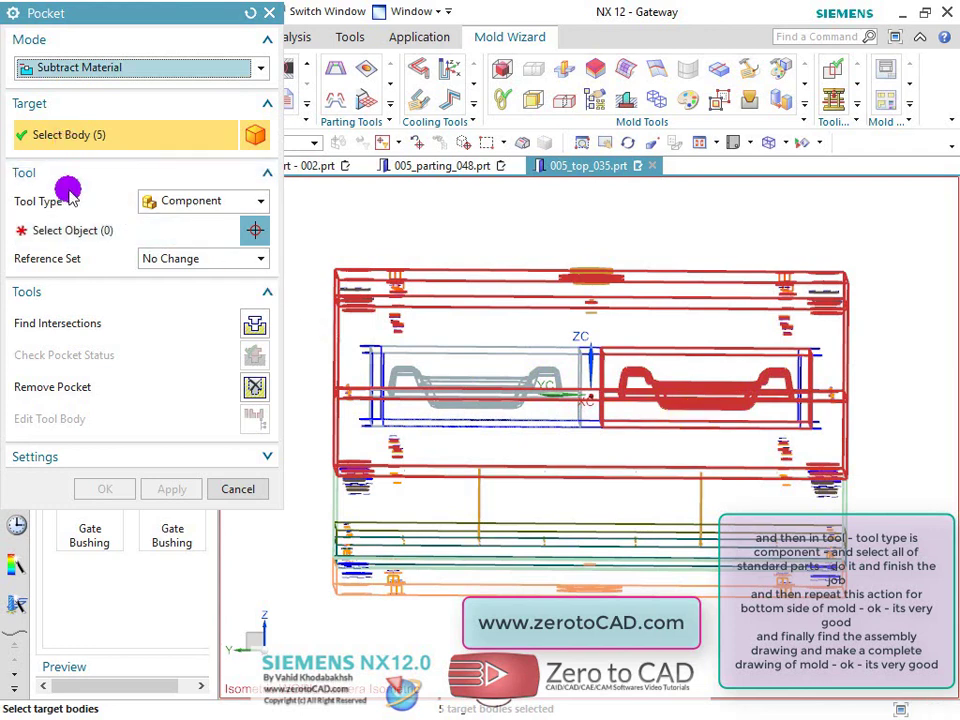
# Set the pocket's tool type to Component and activate the selection of standard parts as tool objects.
pyautogui.click(163, 203)
pyautogui.click(160, 221)
pyautogui.click(101, 231)
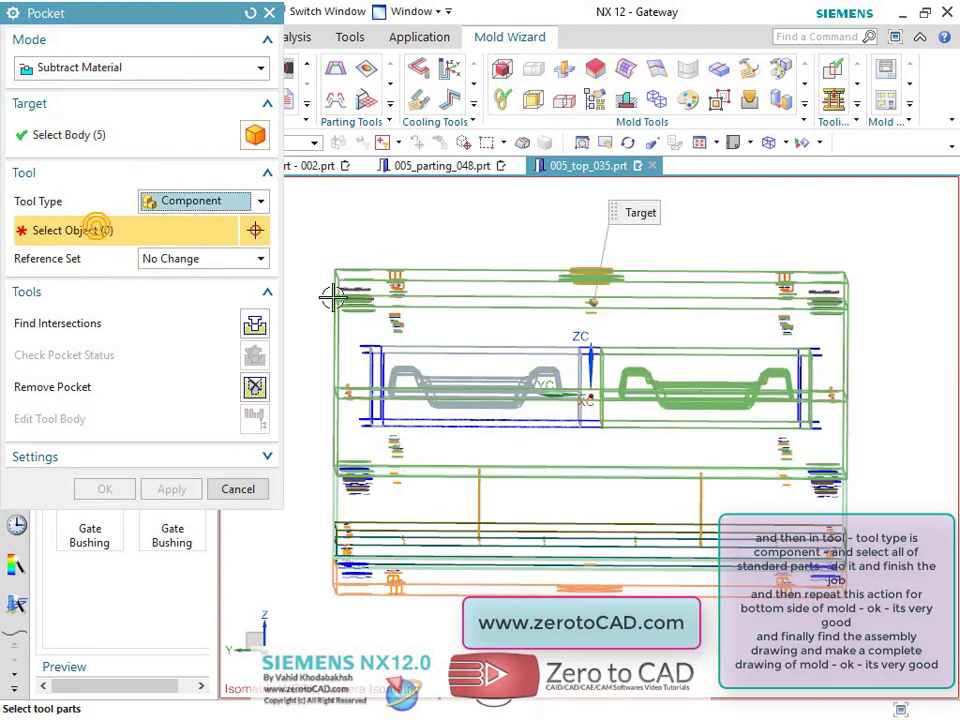
pyautogui.scroll(3, 389, 330)
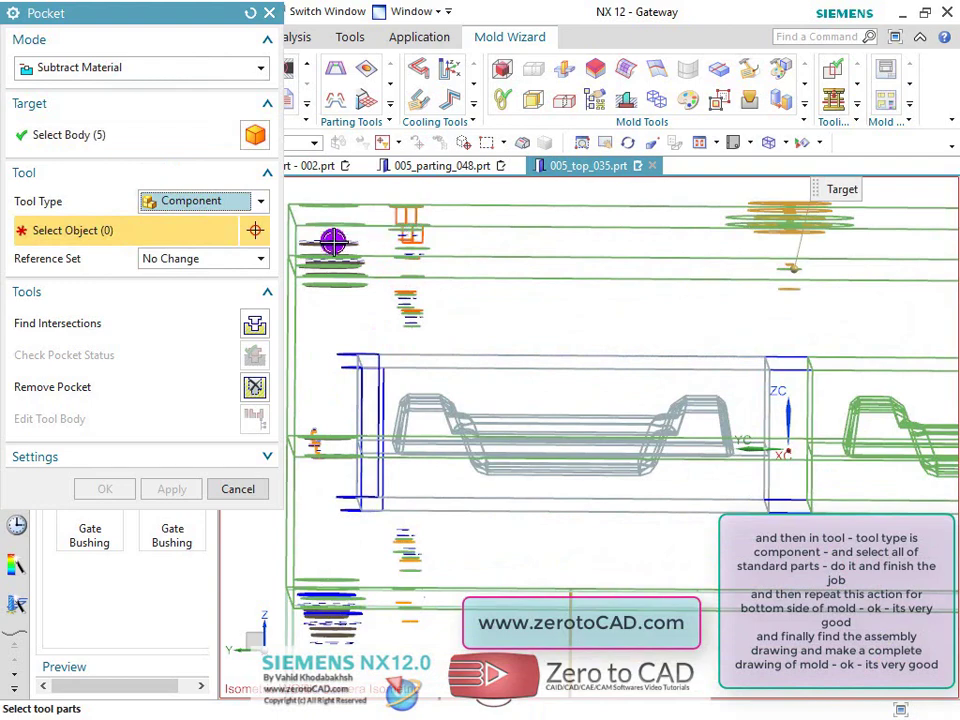
pyautogui.scroll(-2, 634, 388)
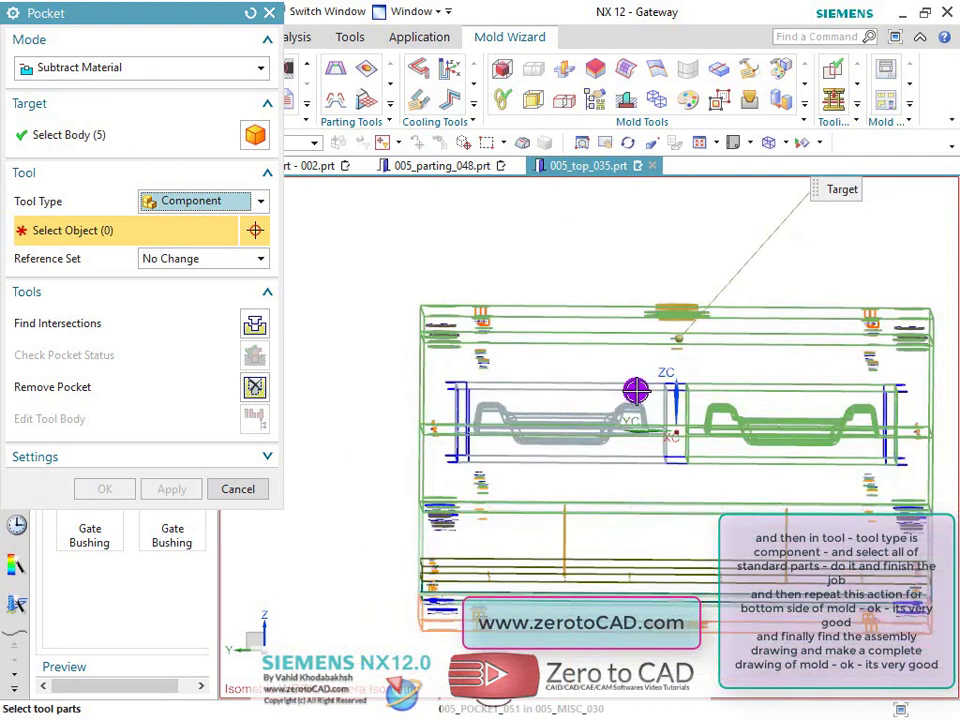
pyautogui.moveTo(634, 388); pyautogui.dragTo(940, 355, button='middle')
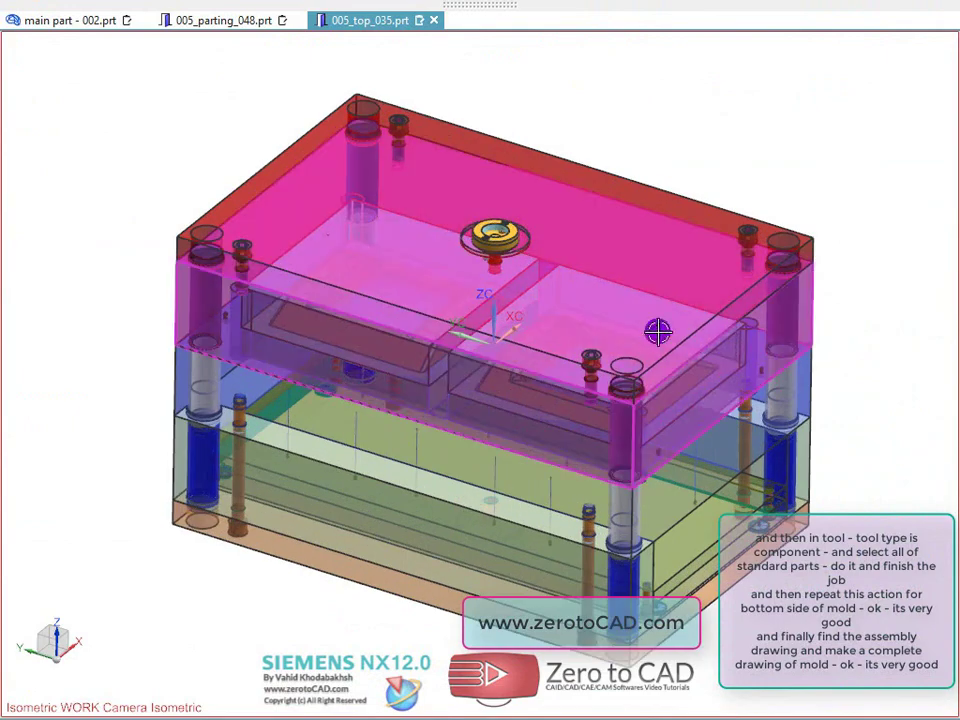
pyautogui.moveTo(657, 332); pyautogui.dragTo(610, 345, button='middle')
pyautogui.scroll(10, 568, 504)
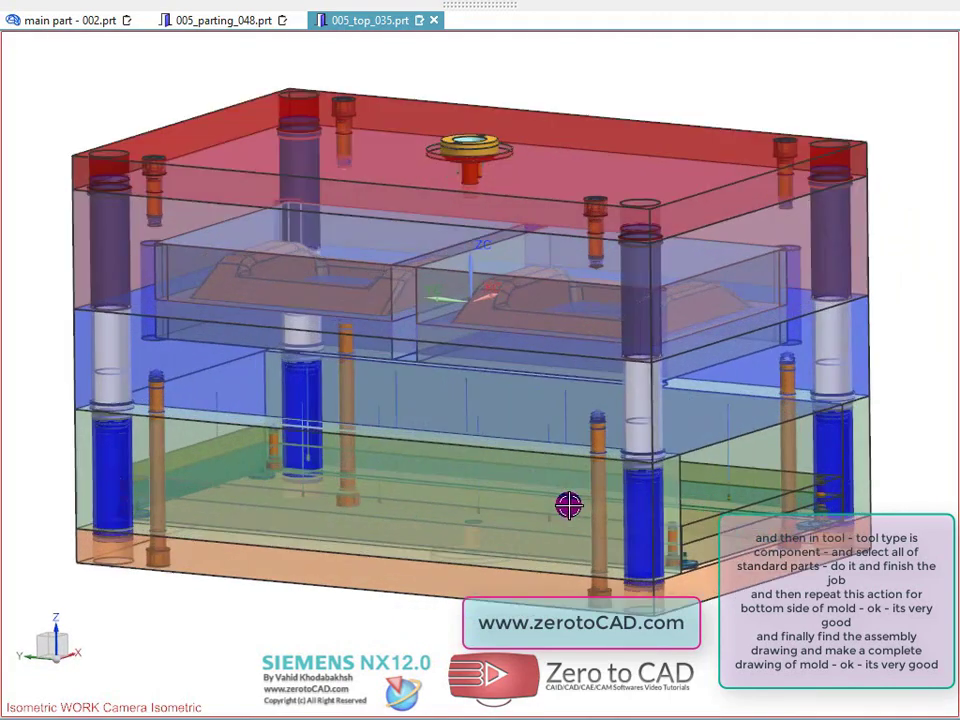